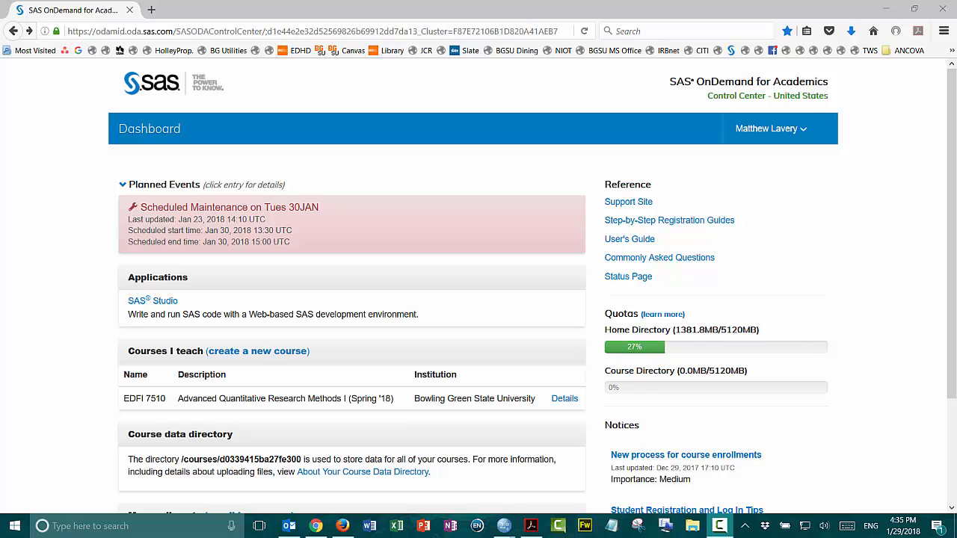
Open SAS Studio and check the properties of the EDFI7510 folder inside my_content.
{"action": "left_click", "coordinate": [158, 307]}
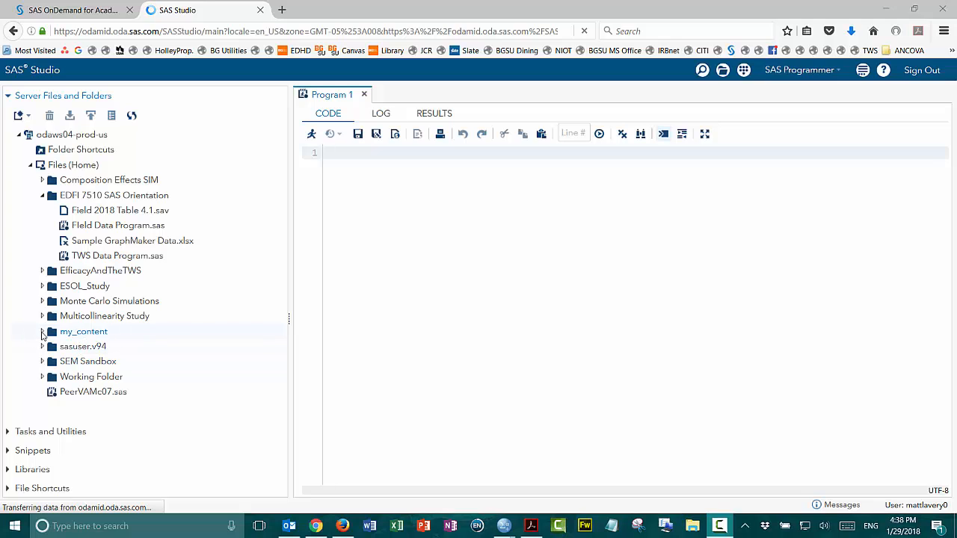
{"action": "left_click", "coordinate": [43, 334]}
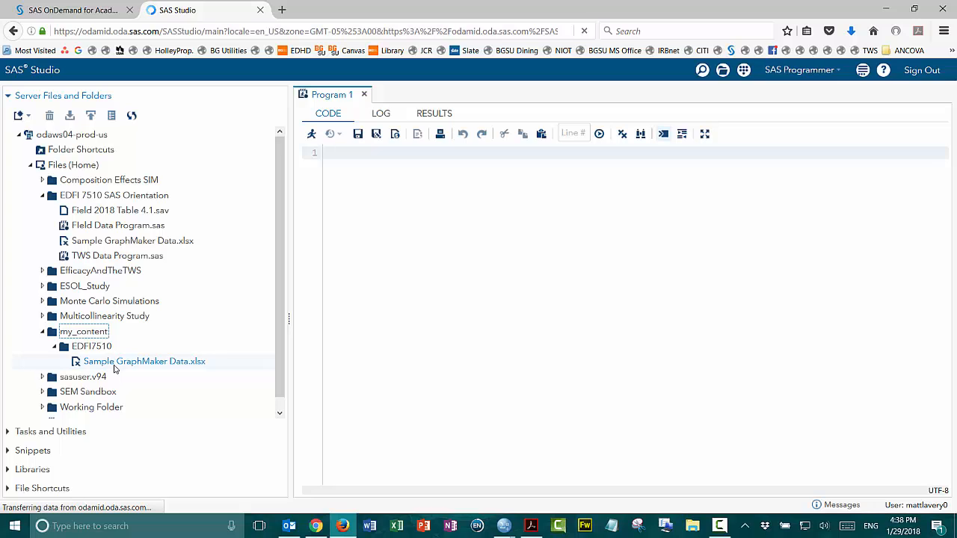
{"action": "right_click", "coordinate": [93, 348]}
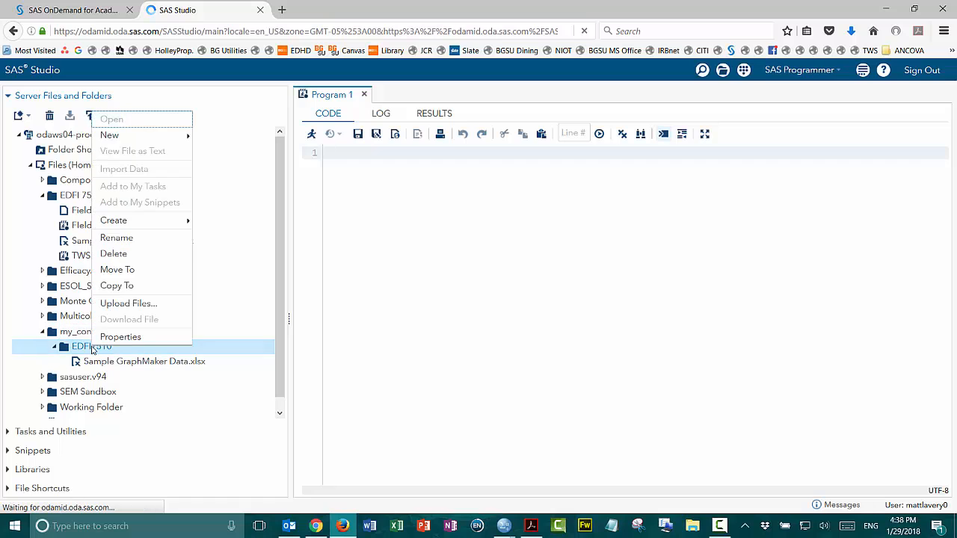
{"action": "left_click", "coordinate": [120, 337]}
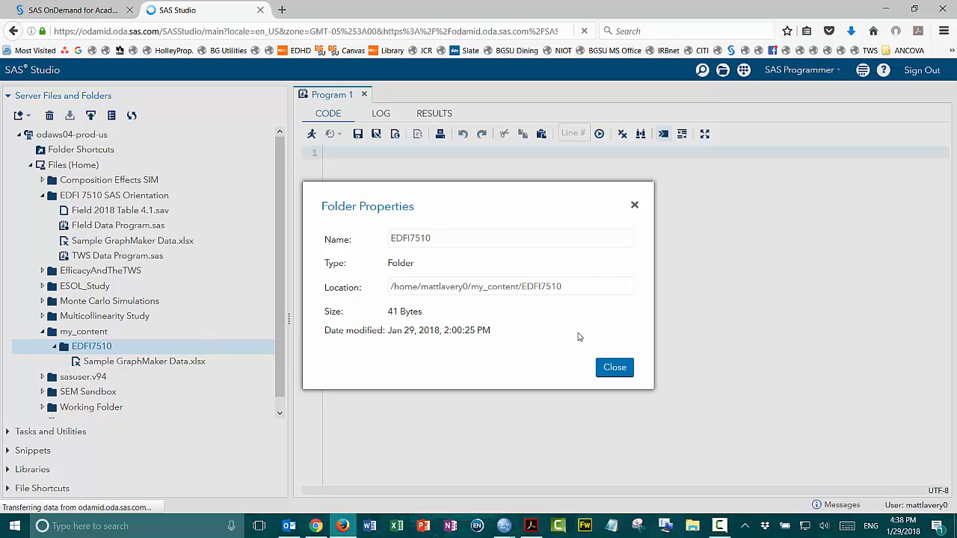
{"action": "left_click", "coordinate": [610, 368]}
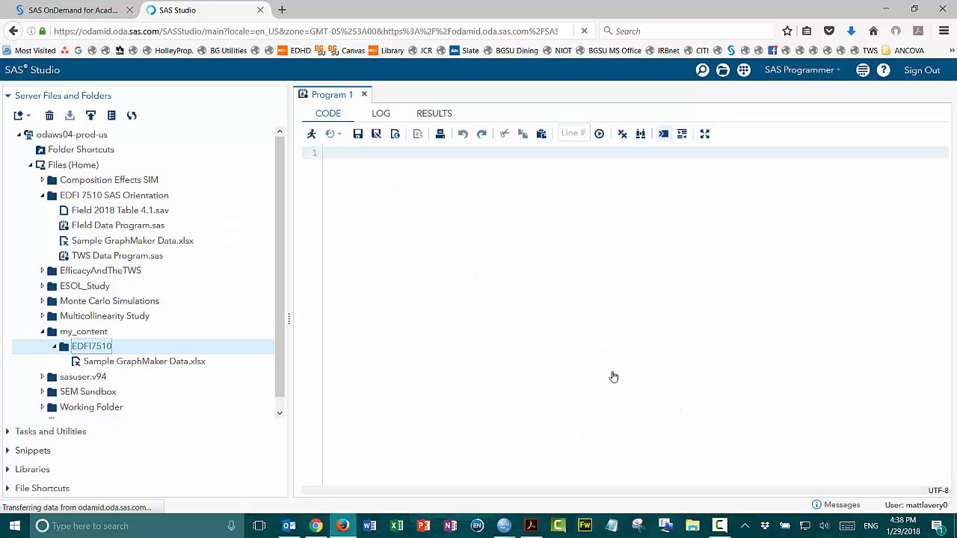
Copy the course data directory path from the SAS OnDemand for Academics dashboard.
{"action": "left_click", "coordinate": [57, 11]}
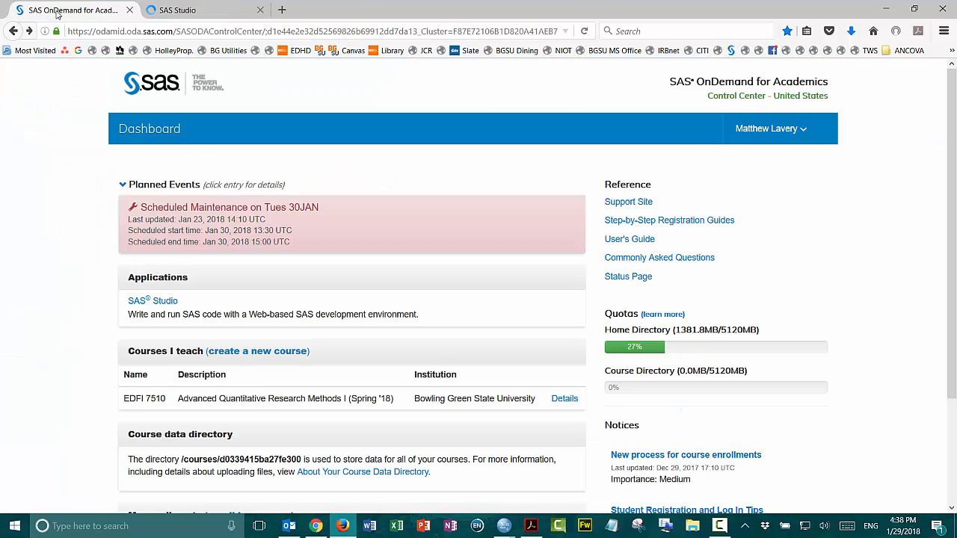
{"action": "scroll", "coordinate": [322, 356], "scroll_direction": "down", "scroll_amount": 3}
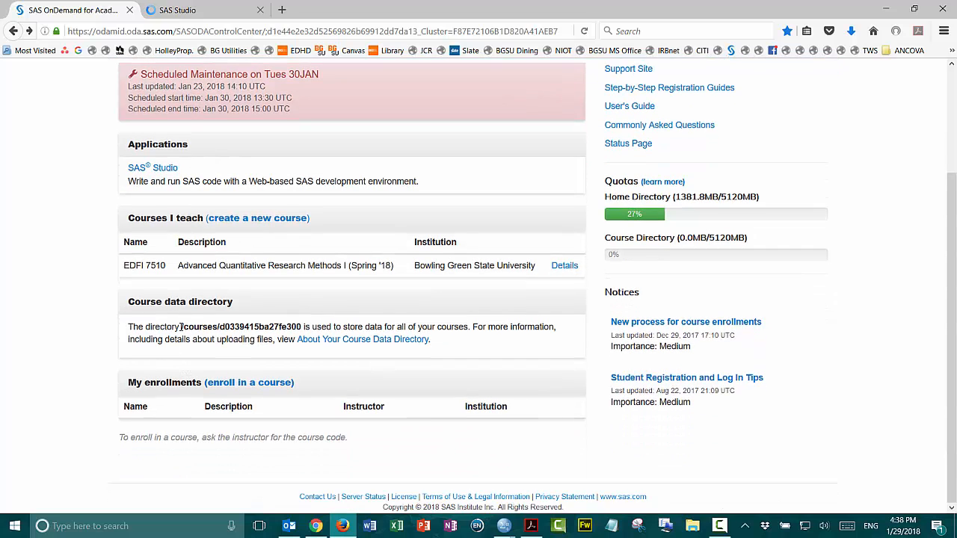
{"action": "left_click_drag", "start_coordinate": [181, 327], "coordinate": [303, 320]}
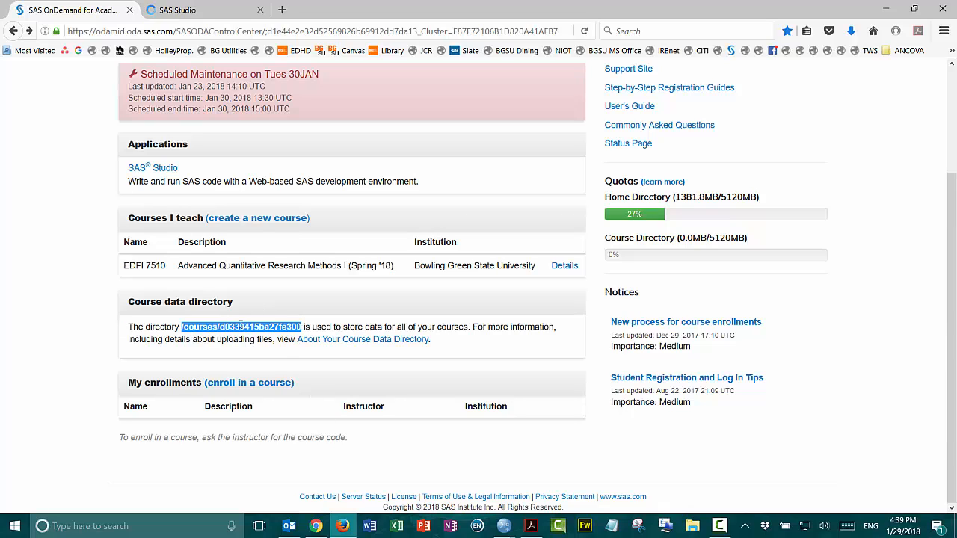
{"action": "right_click", "coordinate": [242, 327]}
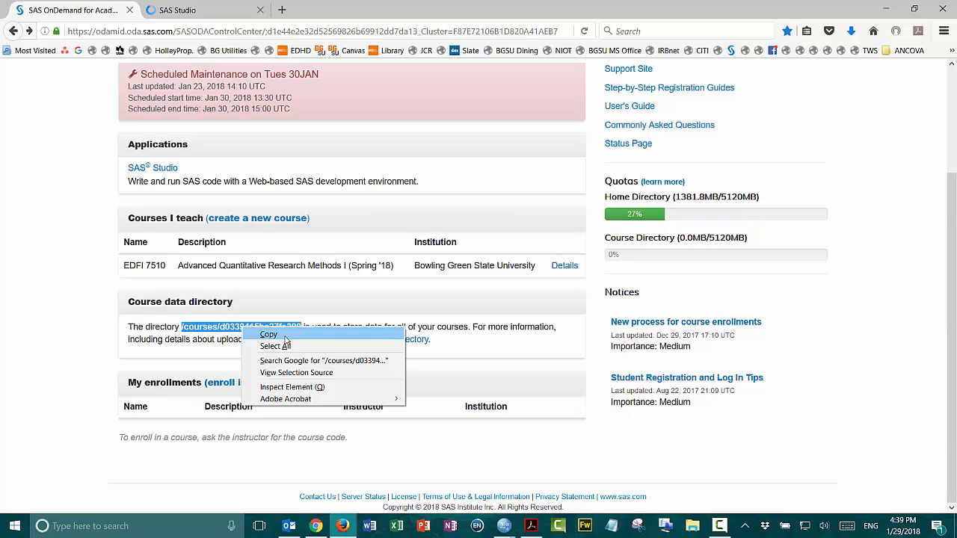
{"action": "left_click", "coordinate": [270, 334]}
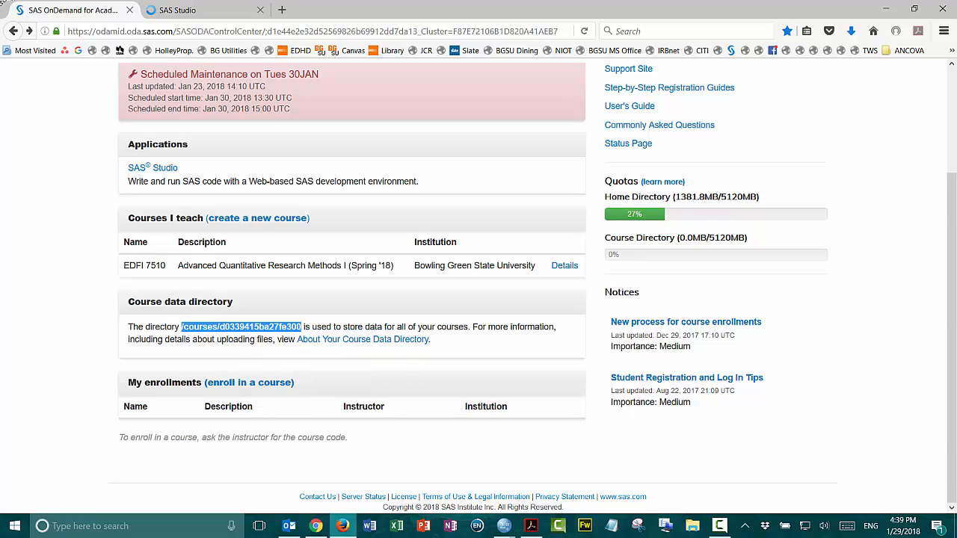
Start a new folder shortcut in SAS Studio and replace its directory with the copied path /courses/d0339415ba27fe300.
{"action": "left_click", "coordinate": [171, 11]}
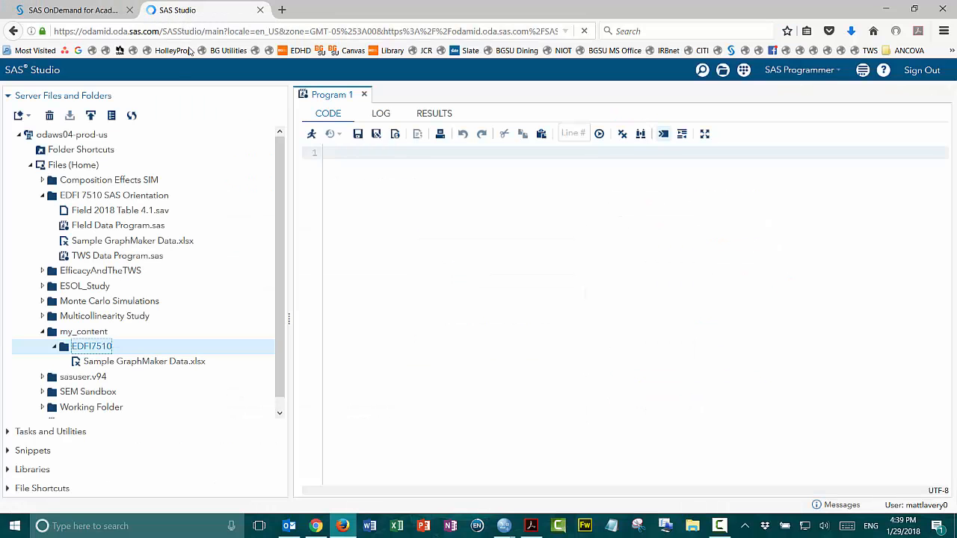
{"action": "left_click", "coordinate": [27, 117]}
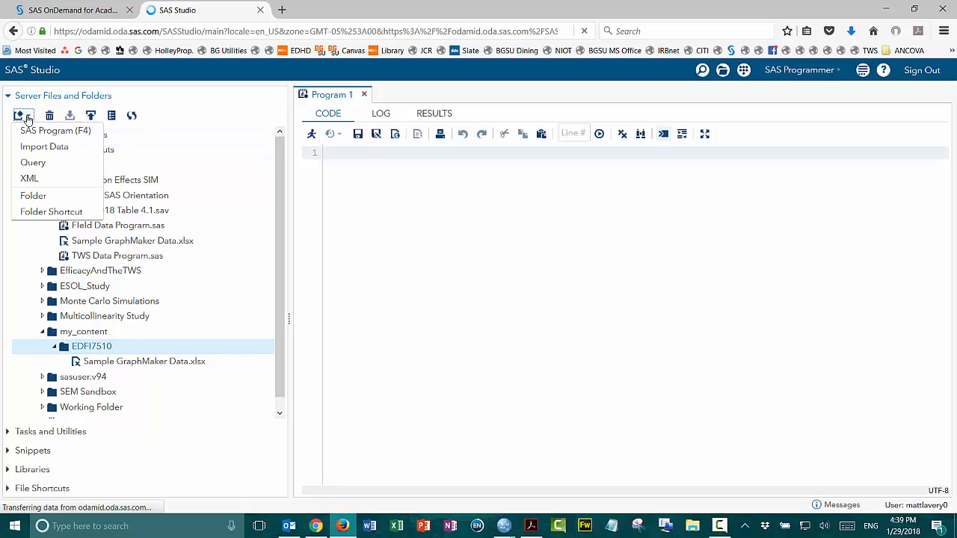
{"action": "left_click", "coordinate": [52, 212]}
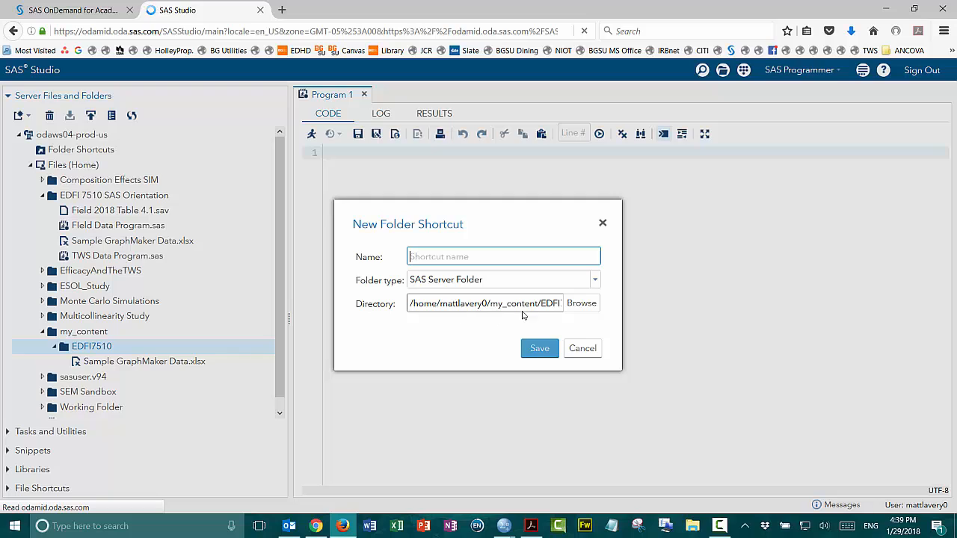
{"action": "left_click", "coordinate": [411, 303]}
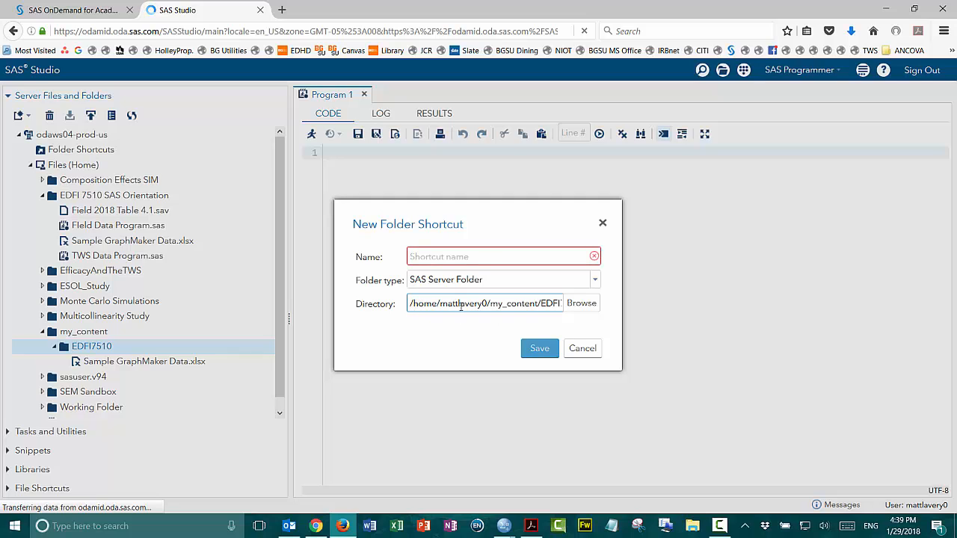
{"action": "triple_click", "coordinate": [461, 304]}
{"action": "key", "text": "BackSpace"}
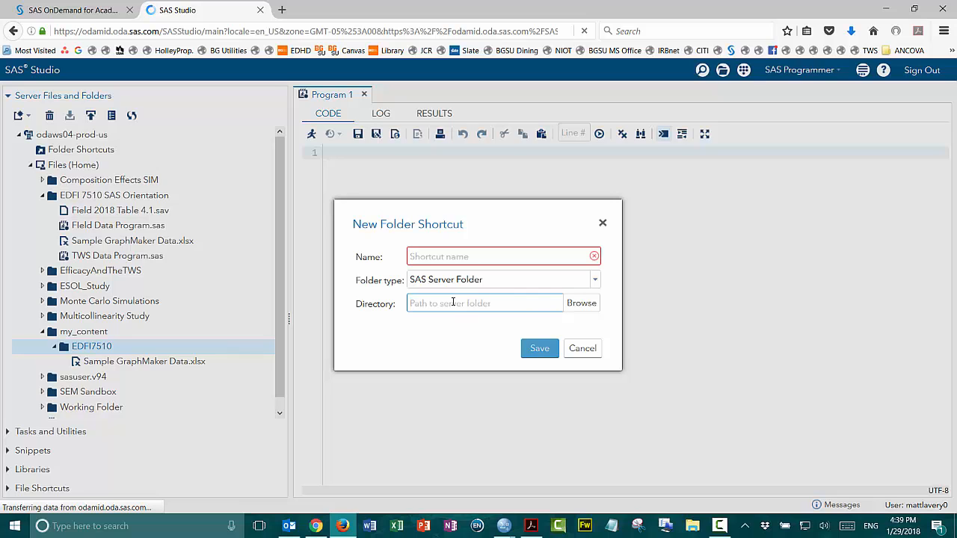
{"action": "right_click", "coordinate": [455, 304]}
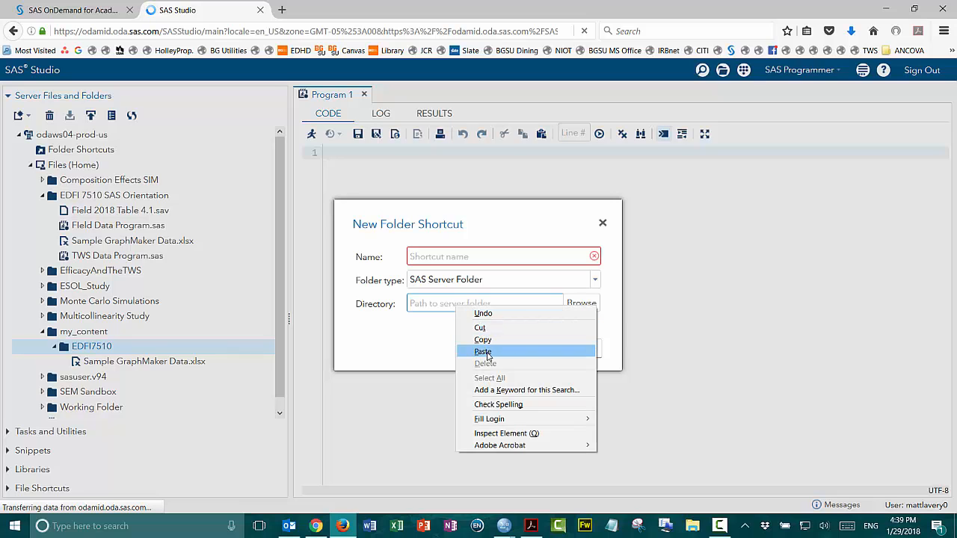
{"action": "left_click", "coordinate": [486, 351]}
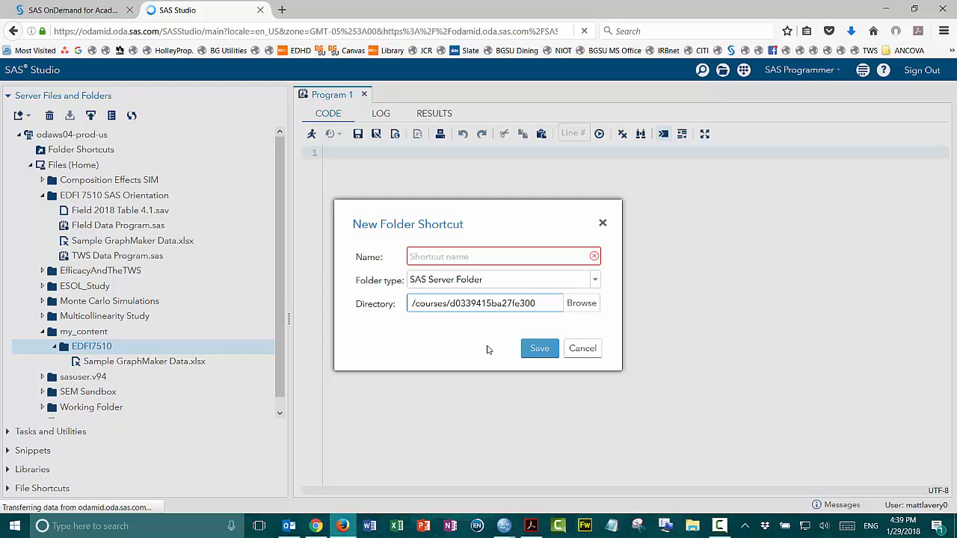
Remove the leading space from the shortcut's directory path and append /EDFI7510 to its end.
{"action": "key", "text": "Home"}
{"action": "key", "text": "Delete"}
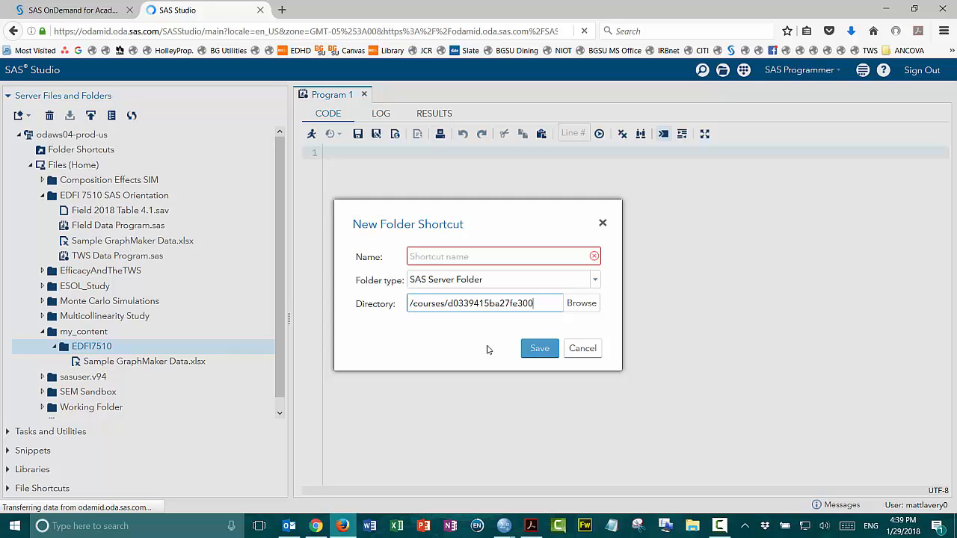
{"action": "type", "text": "/"}
{"action": "type", "text": "EDFI7"}
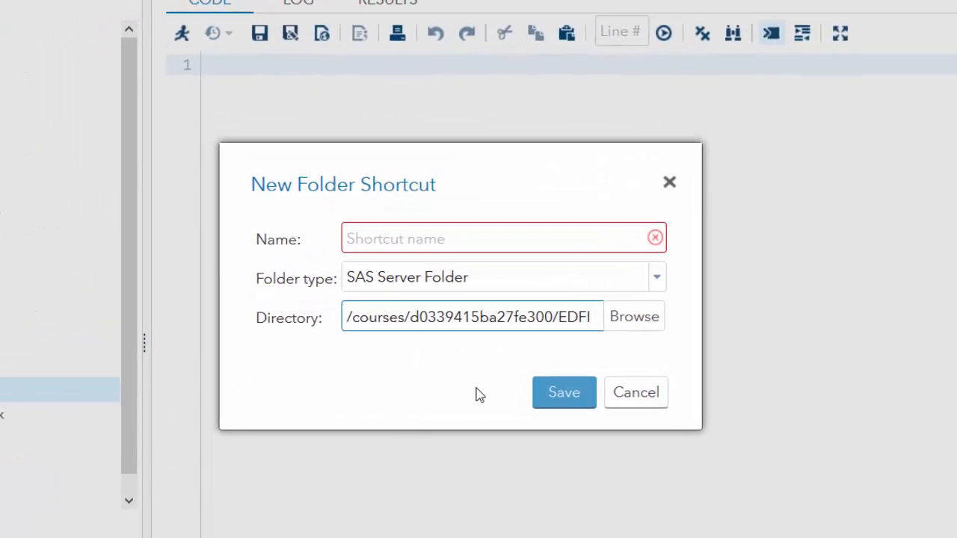
{"action": "type", "text": "510"}
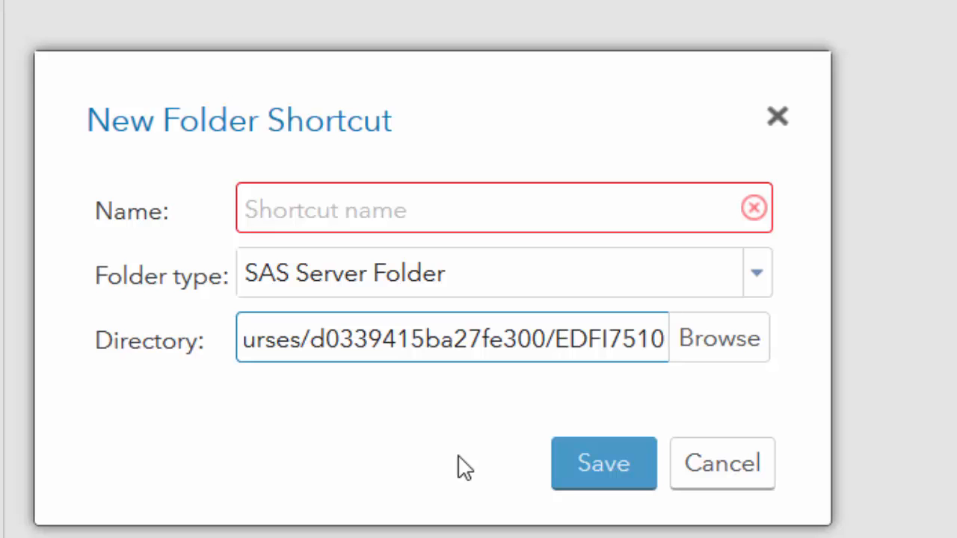
Name the folder shortcut EDFI 7510, save it and expand it to check the files it contains.
{"action": "left_click", "coordinate": [348, 210]}
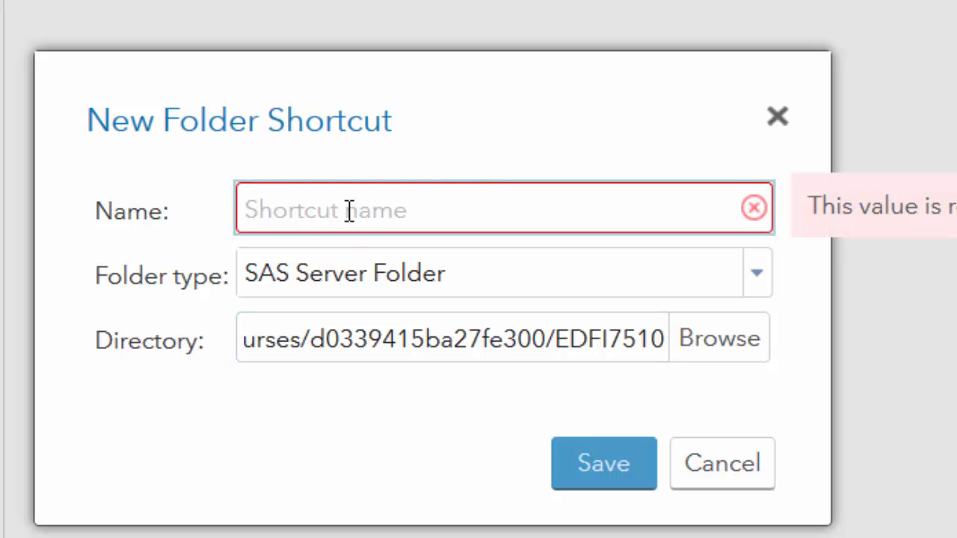
{"action": "type", "text": "EDFI"}
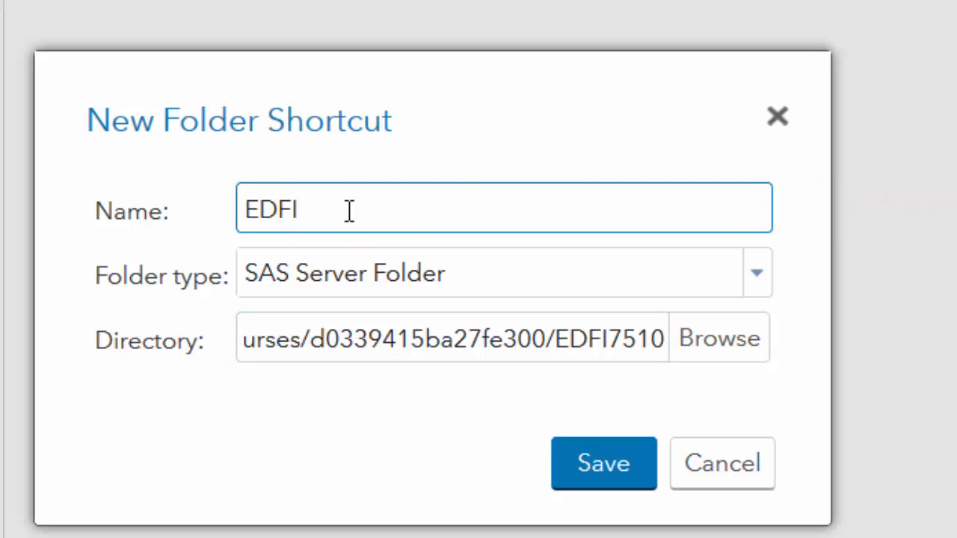
{"action": "type", "text": " 7510"}
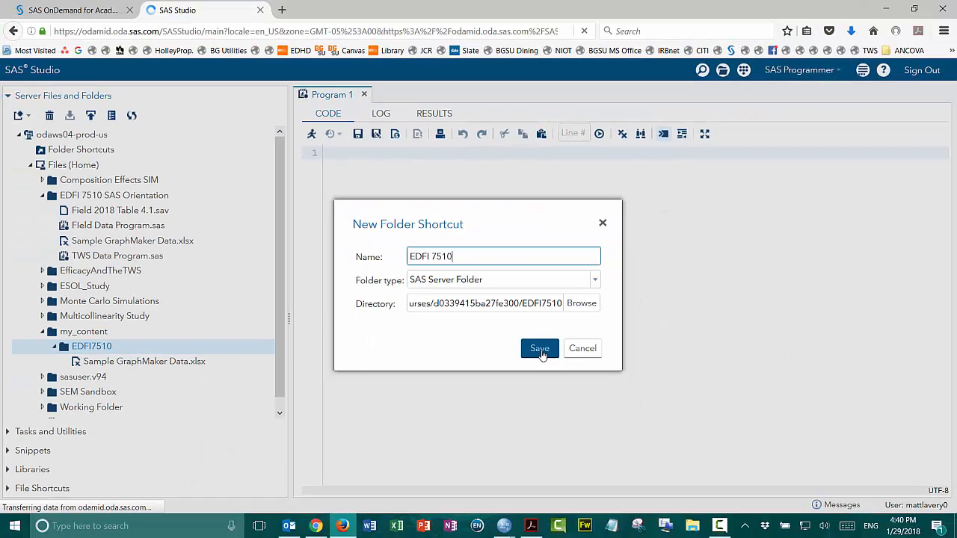
{"action": "left_click", "coordinate": [576, 416]}
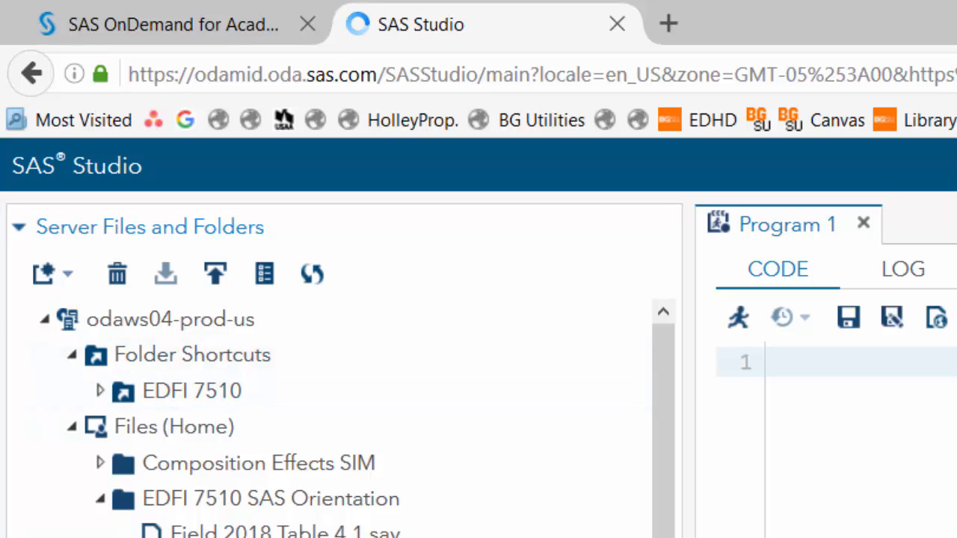
{"action": "left_click", "coordinate": [101, 391]}
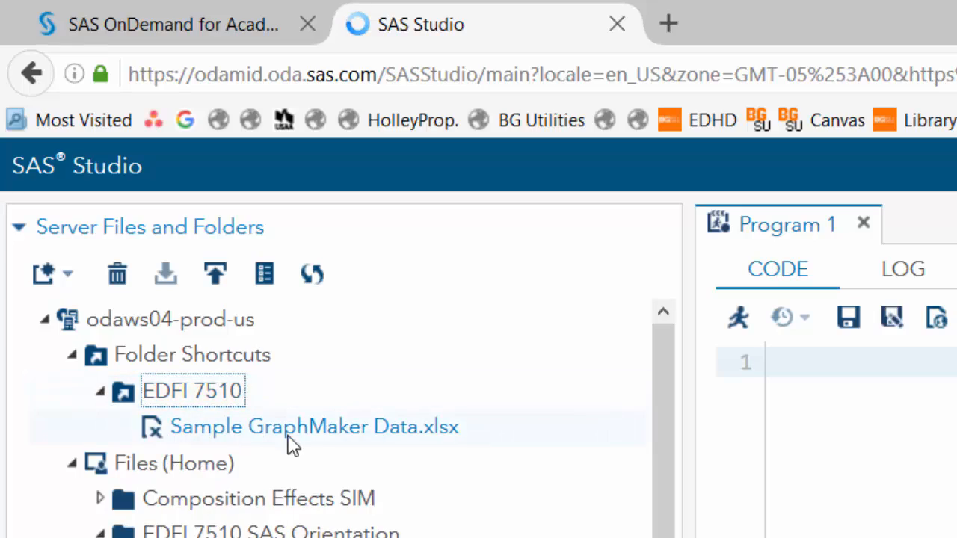
{"action": "left_click", "coordinate": [335, 437]}
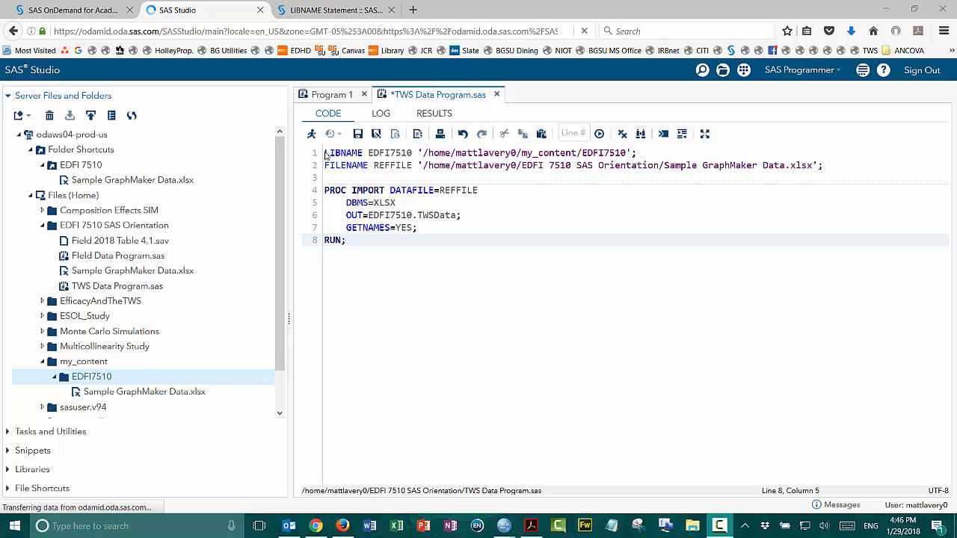
Examine the LIBNAME and FILENAME statements and the OUT= library and dataset names in TWS Data Program.sas.
{"action": "left_click_drag", "start_coordinate": [326, 154], "coordinate": [639, 152]}
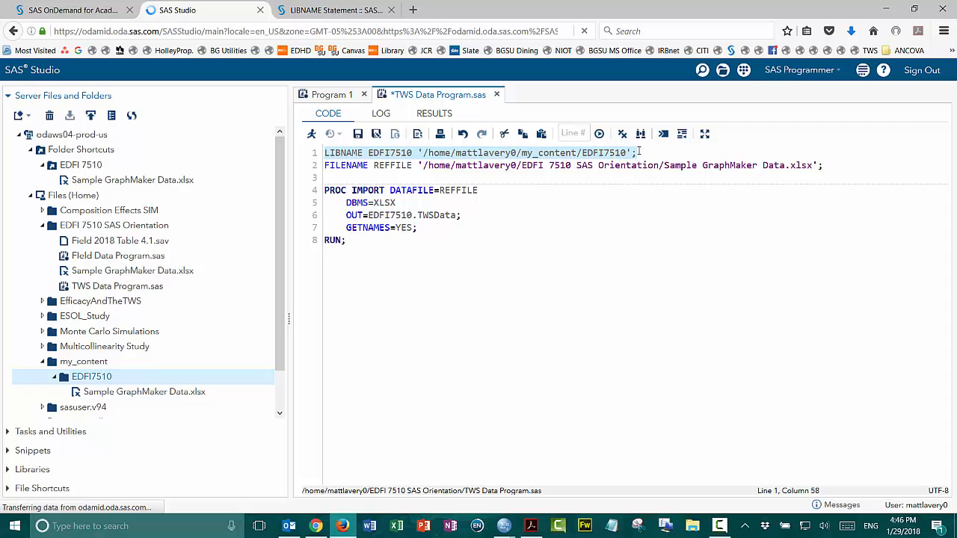
{"action": "left_click", "coordinate": [587, 285]}
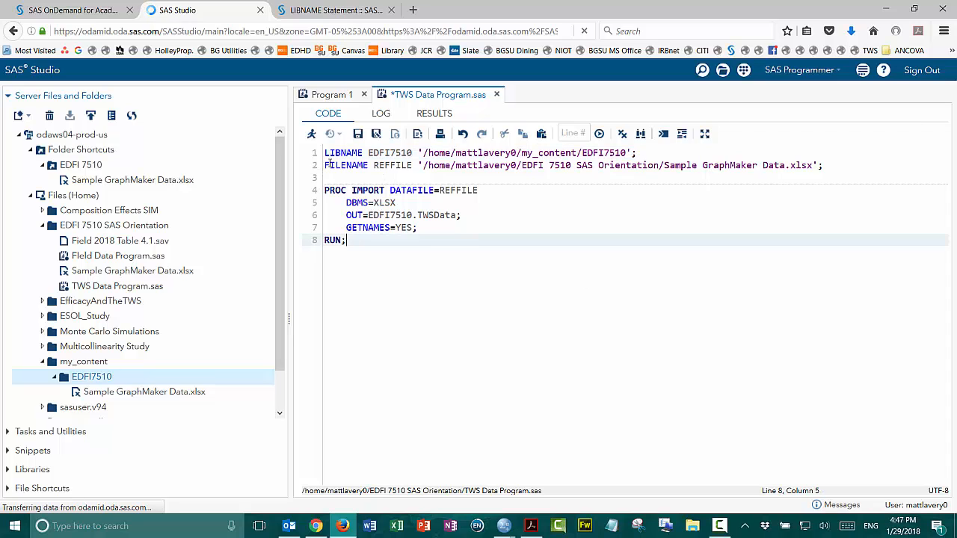
{"action": "left_click_drag", "start_coordinate": [325, 166], "coordinate": [824, 166]}
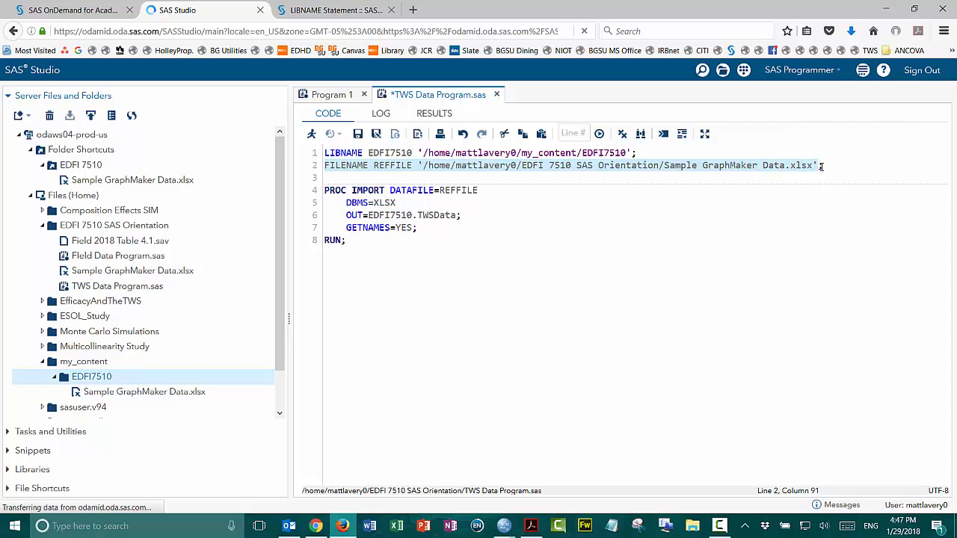
{"action": "left_click", "coordinate": [475, 323]}
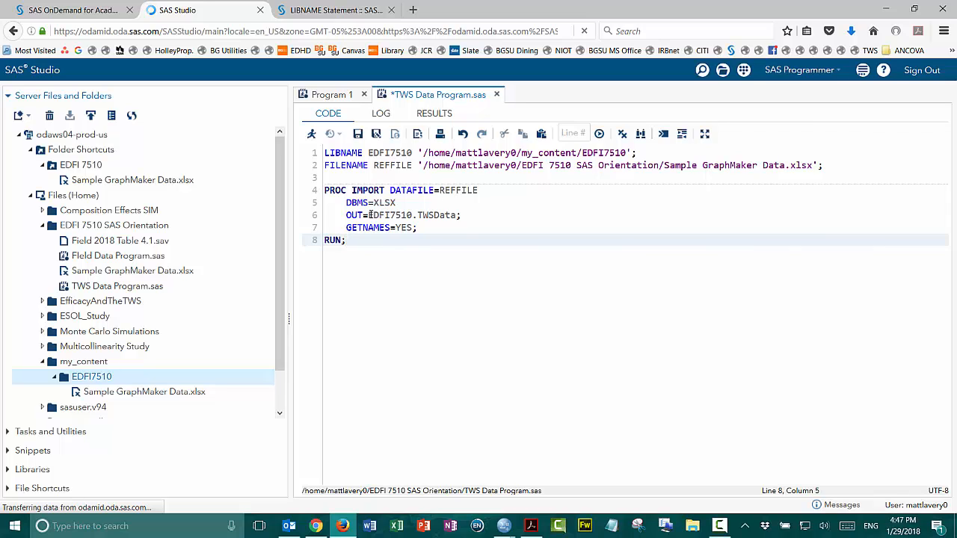
{"action": "left_click_drag", "start_coordinate": [369, 215], "coordinate": [414, 215]}
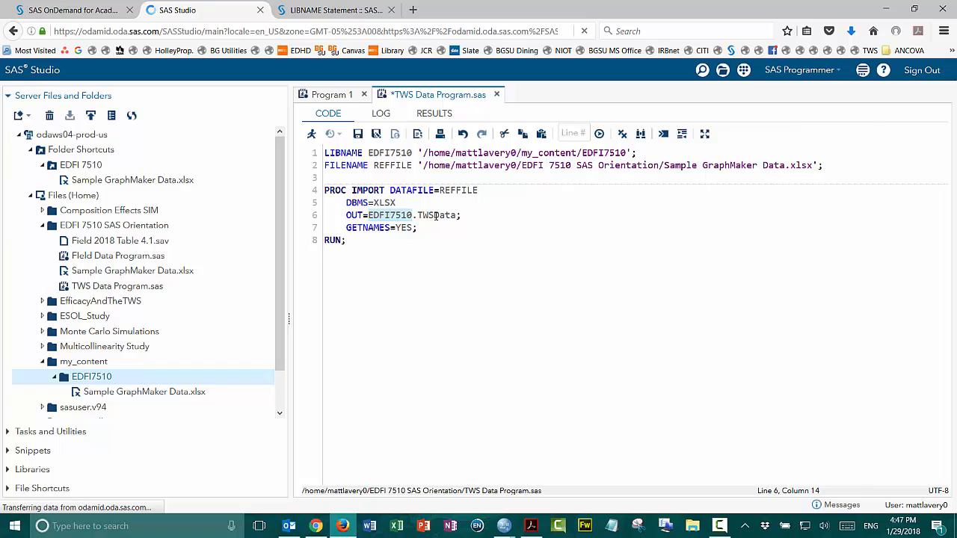
{"action": "double_click", "coordinate": [435, 216]}
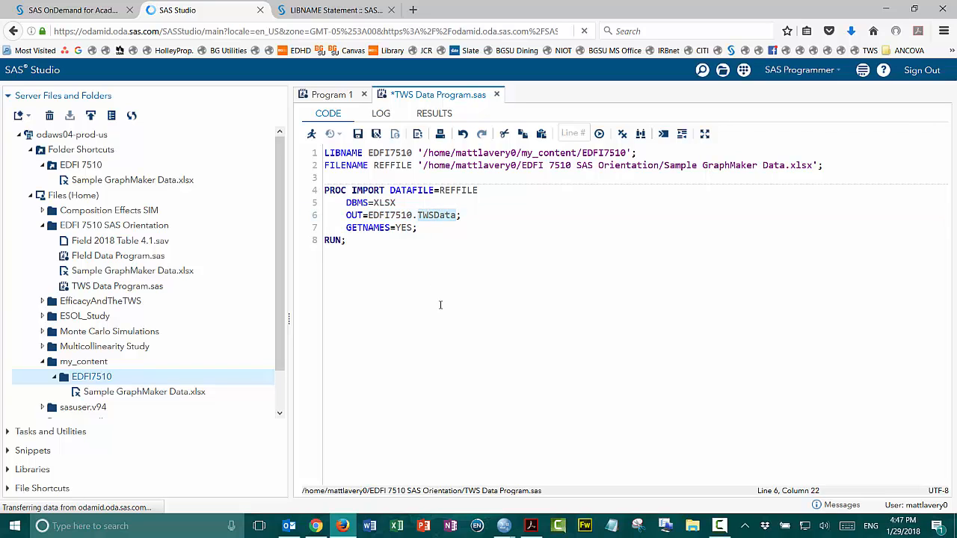
{"action": "left_click", "coordinate": [431, 284]}
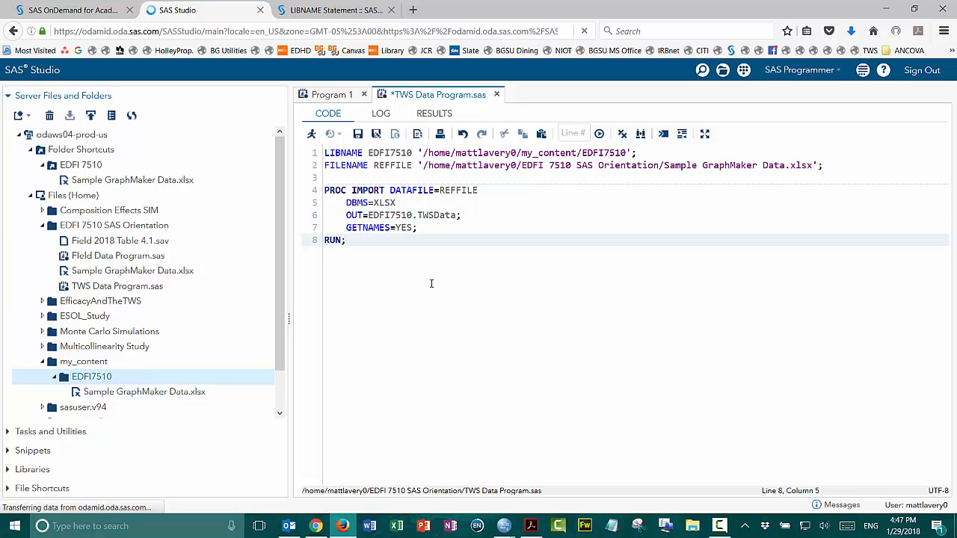
Run TWS Data Program.sas to import the Excel data into EDFI7510.TWSData, and display the list of libraries.
{"action": "left_click", "coordinate": [312, 134]}
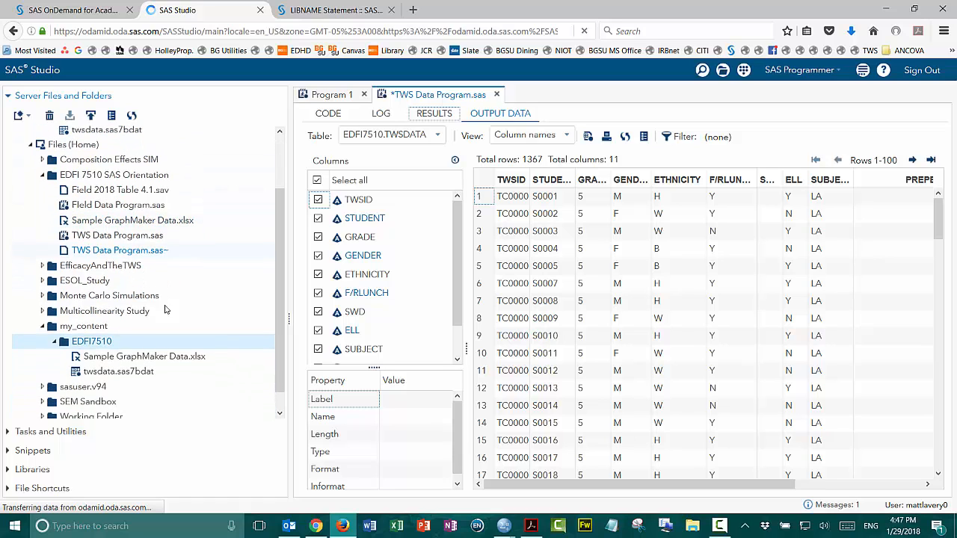
{"action": "left_click", "coordinate": [93, 472]}
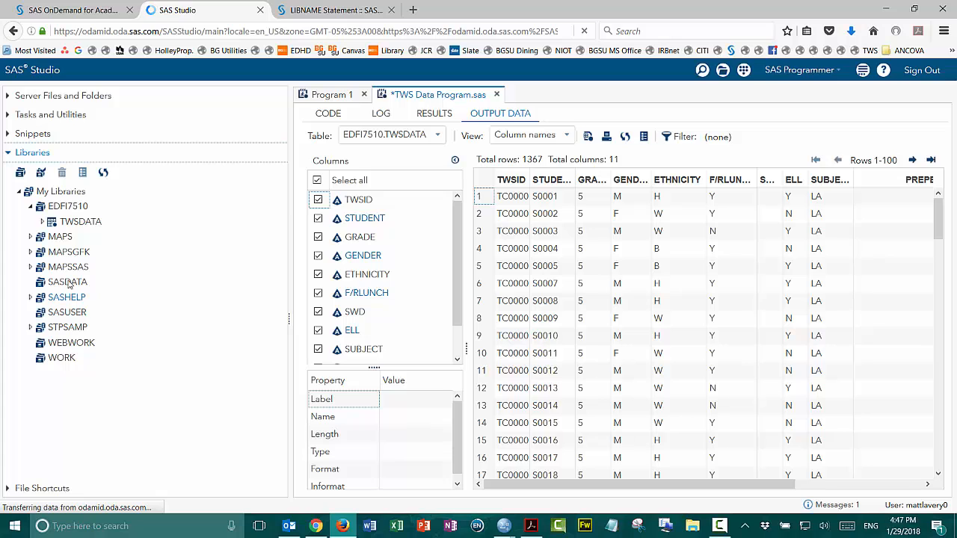
Open the TWSDATA table from the EDFI7510 library, compare it with the program's output data, and close the table.
{"action": "double_click", "coordinate": [80, 222]}
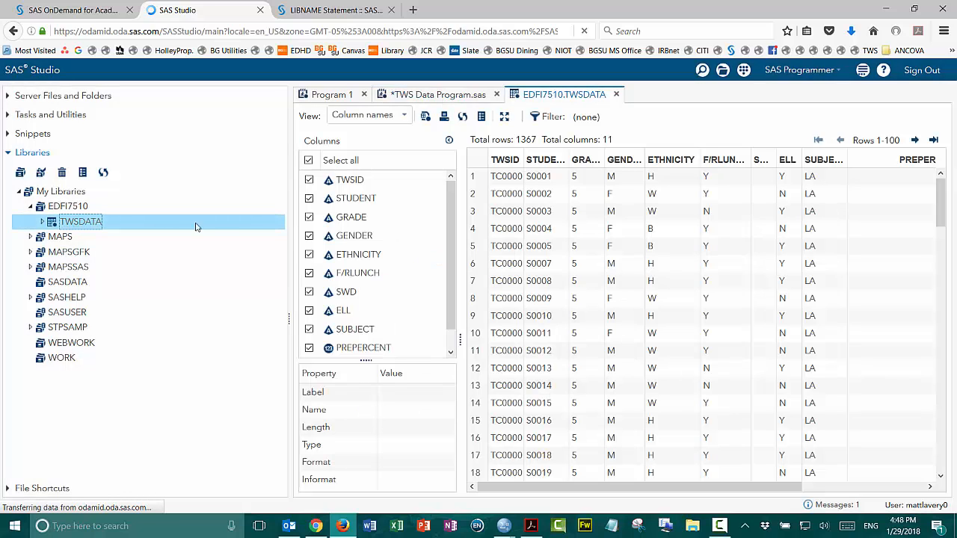
{"action": "left_click", "coordinate": [441, 96]}
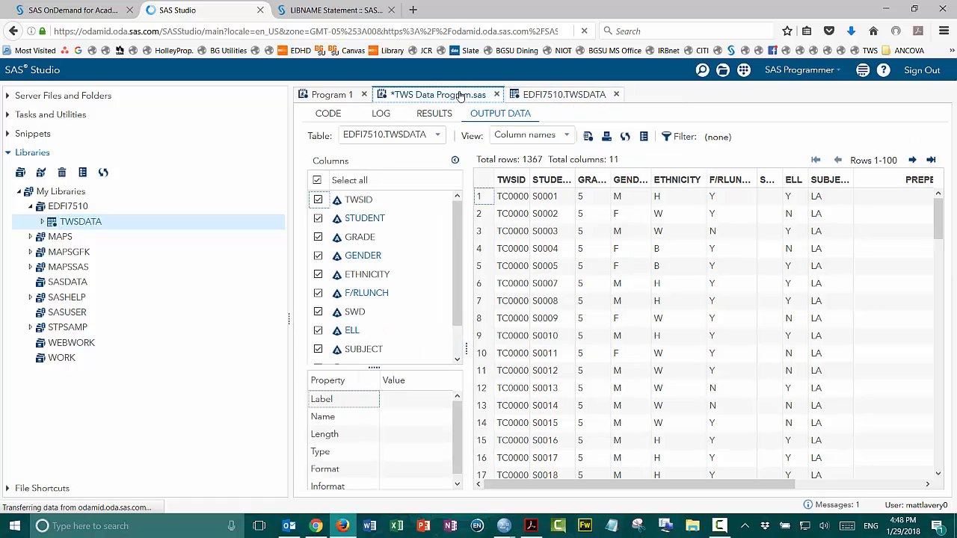
{"action": "left_click", "coordinate": [557, 95]}
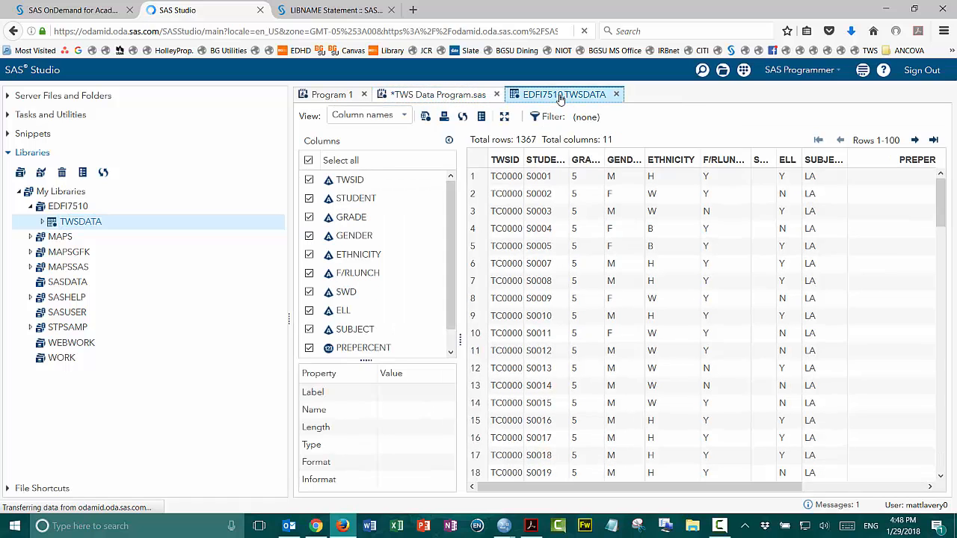
{"action": "left_click", "coordinate": [616, 95]}
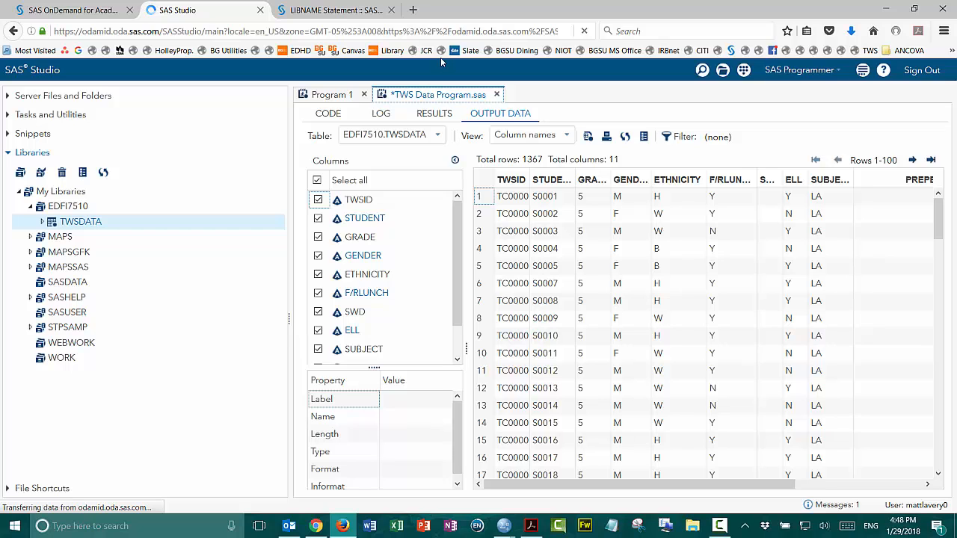
Start a LIBNAME statement in Program 1 with the libref EDFI751 and an empty pair of single quotes.
{"action": "left_click", "coordinate": [342, 96]}
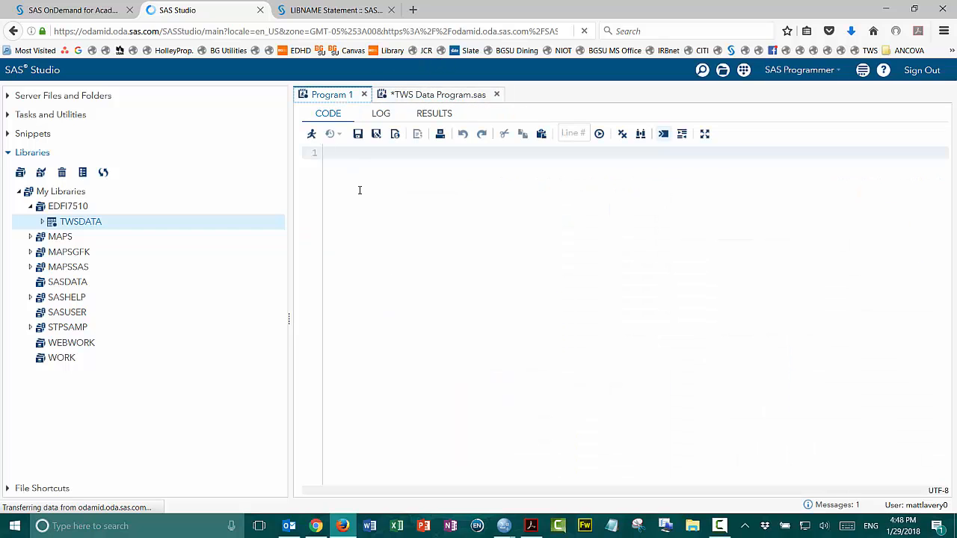
{"action": "left_click", "coordinate": [360, 156]}
{"action": "type", "text": "LIBNAME"}
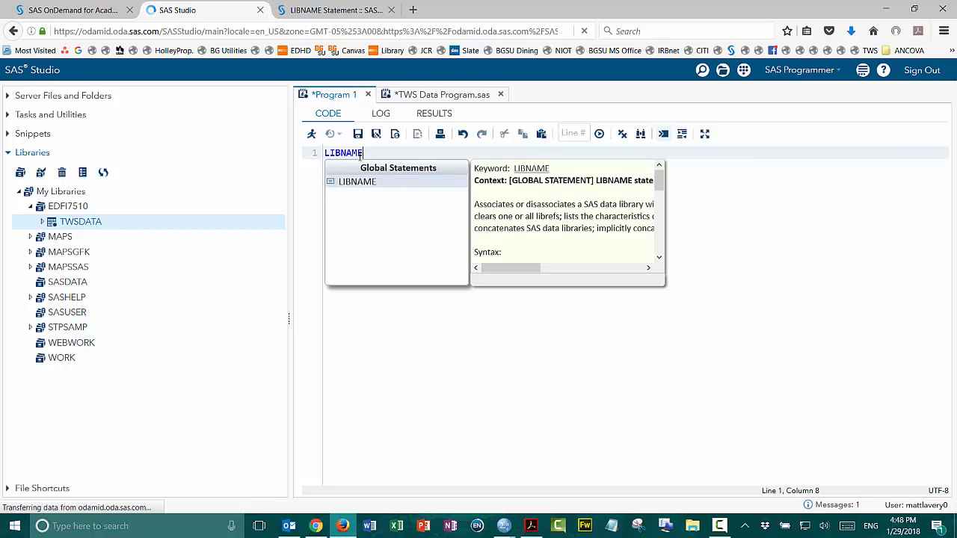
{"action": "type", "text": " EDFI751"}
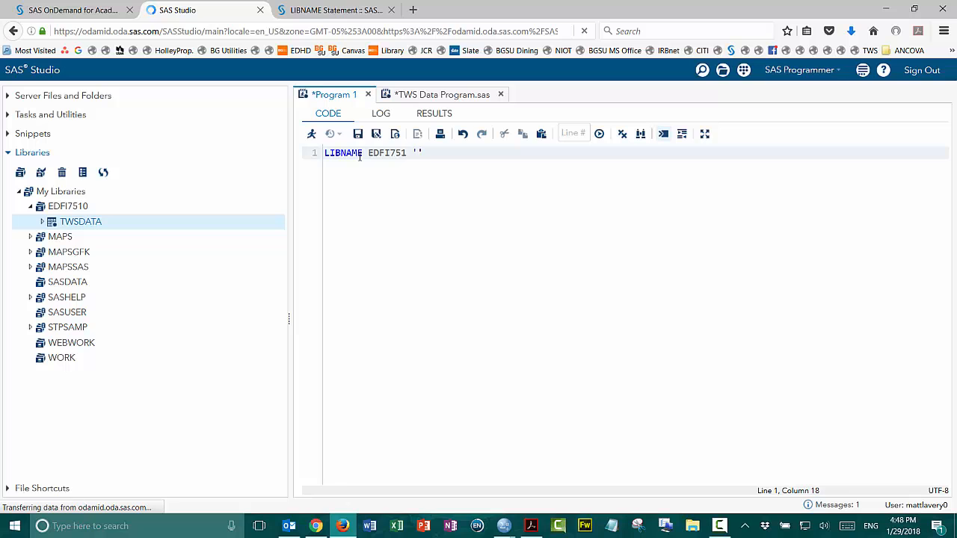
Copy the course data directory path from the SAS OnDemand page and paste it between the LIBNAME statement's quotes in Program 1.
{"action": "left_click", "coordinate": [441, 95]}
{"action": "left_click", "coordinate": [329, 113]}
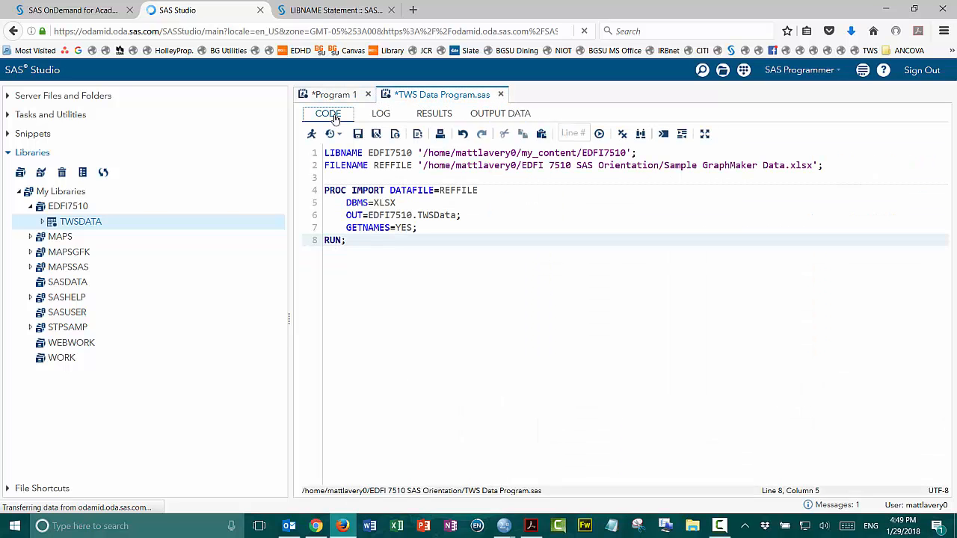
{"action": "left_click", "coordinate": [336, 95]}
{"action": "left_click", "coordinate": [86, 10]}
{"action": "right_click", "coordinate": [256, 327]}
{"action": "left_click", "coordinate": [284, 337]}
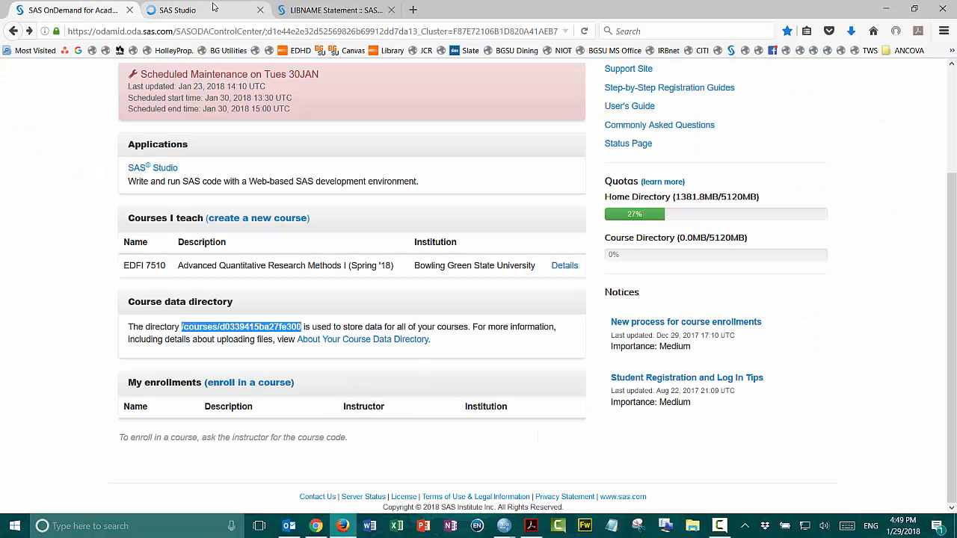
{"action": "left_click", "coordinate": [213, 9]}
{"action": "right_click", "coordinate": [421, 154]}
{"action": "left_click", "coordinate": [440, 244]}
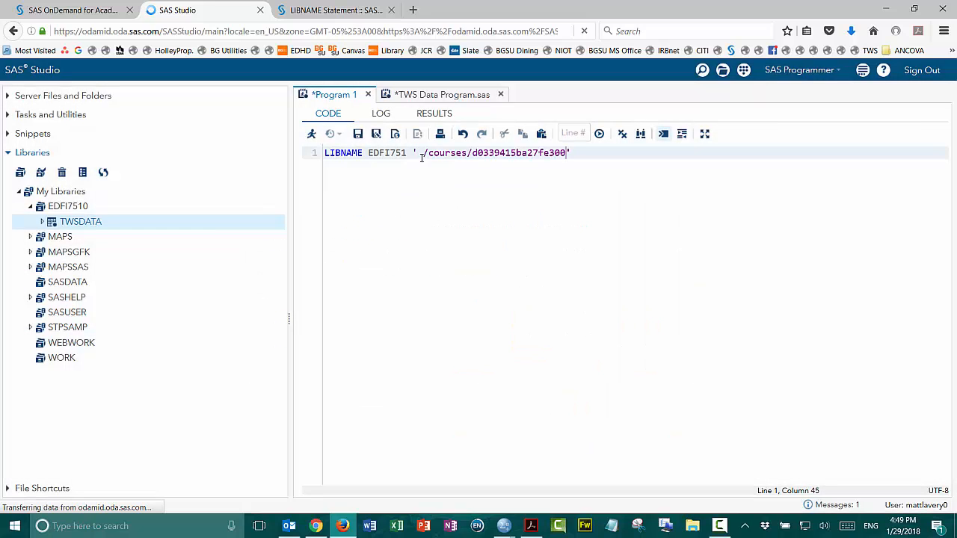
Remove the leading space from the LIBNAME path, append /EDFI751 to it, and finish the statement with ACCESS=READONLY;.
{"action": "type", "text": "/EDFI"}
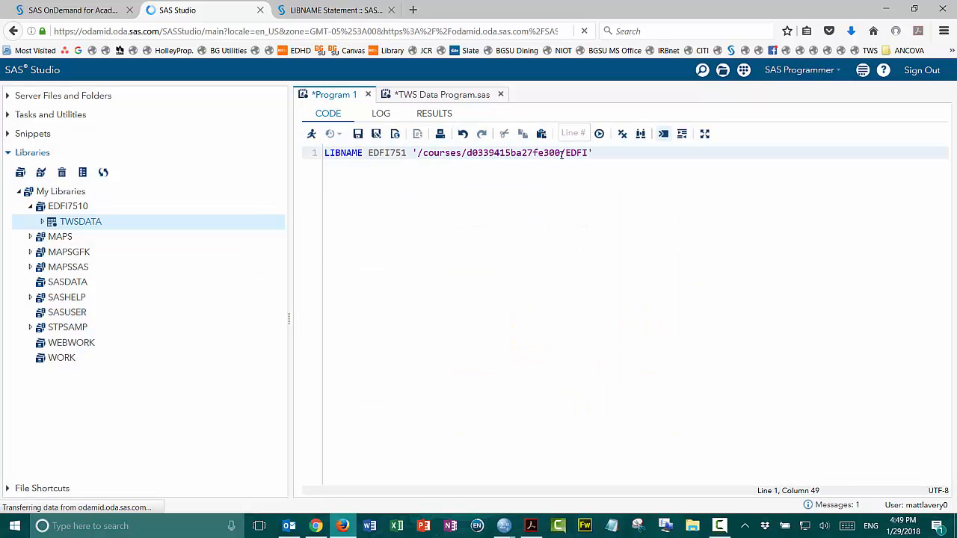
{"action": "type", "text": "751"}
{"action": "key", "text": "Right"}
{"action": "type", "text": "ACCESS=READO"}
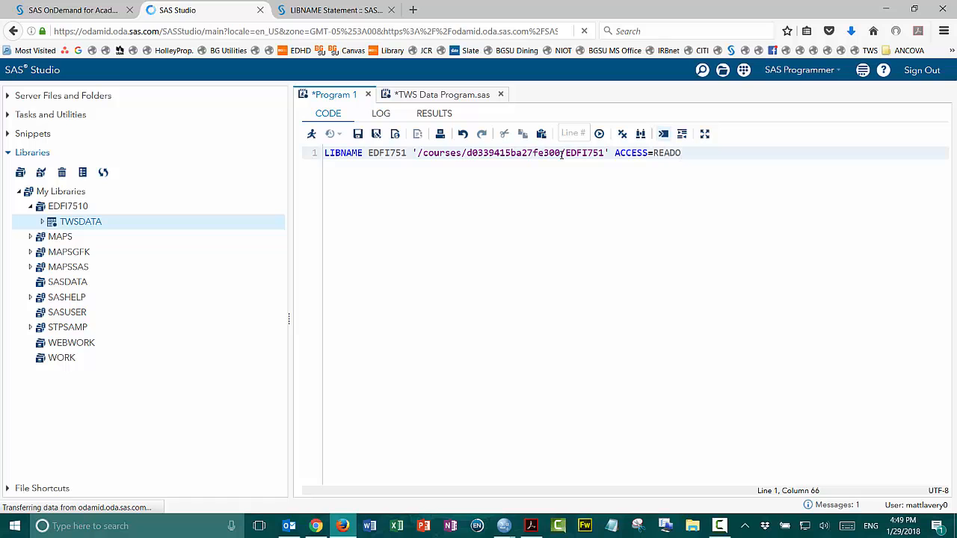
{"action": "type", "text": "NLY;"}
Save the program as EDFI 7510 Program Starter.sas in the EDFI7510 folder under my_content.
{"action": "left_click", "coordinate": [358, 133]}
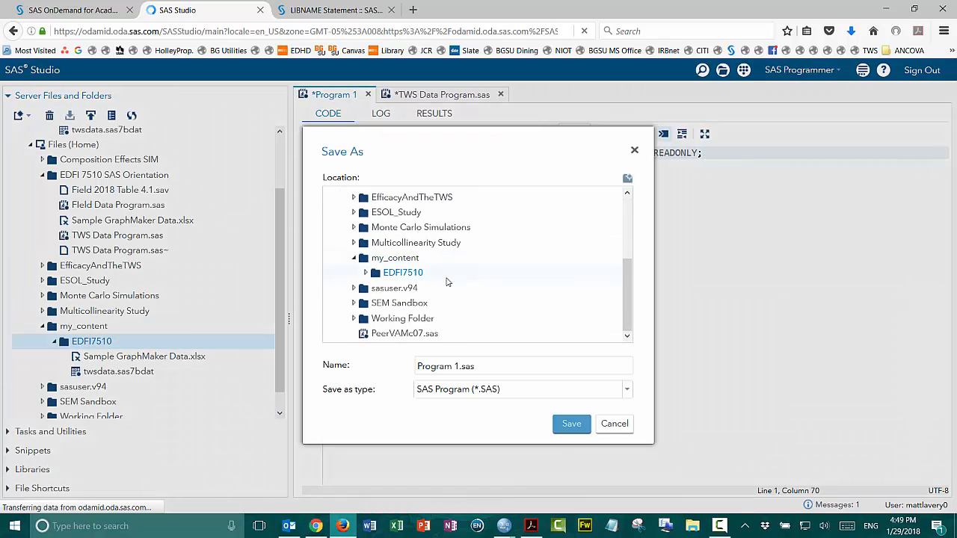
{"action": "left_click", "coordinate": [445, 273]}
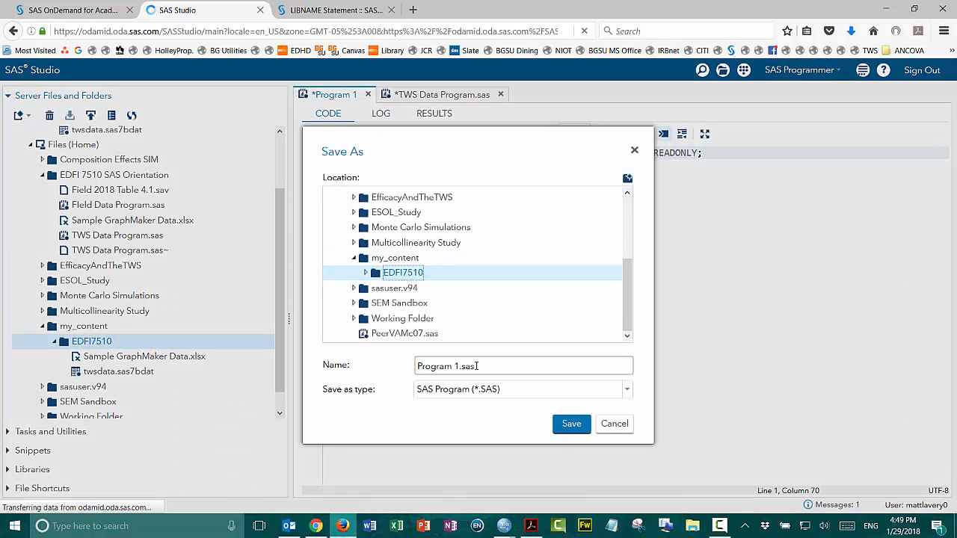
{"action": "left_click_drag", "start_coordinate": [460, 366], "coordinate": [397, 367]}
{"action": "type", "text": "EDFI7510 Program St"}
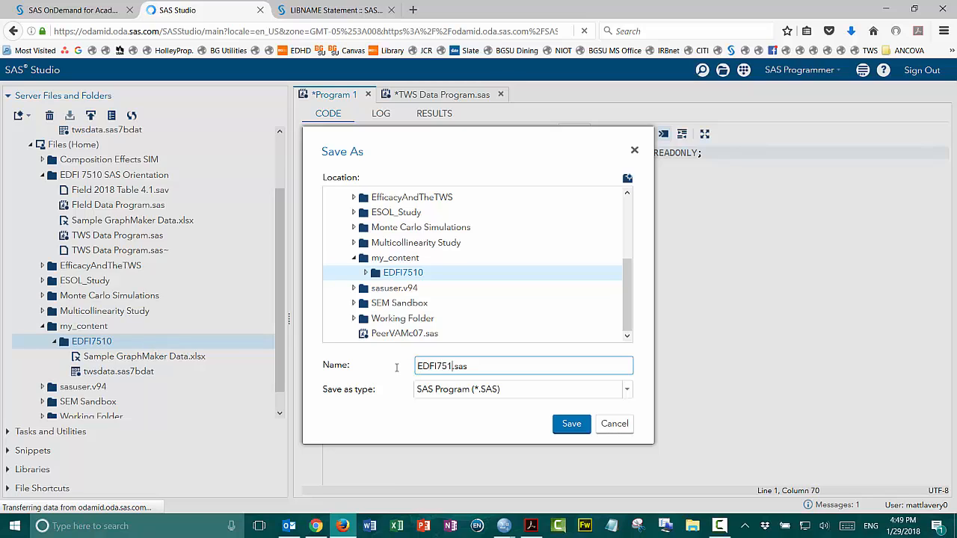
{"action": "type", "text": "arter"}
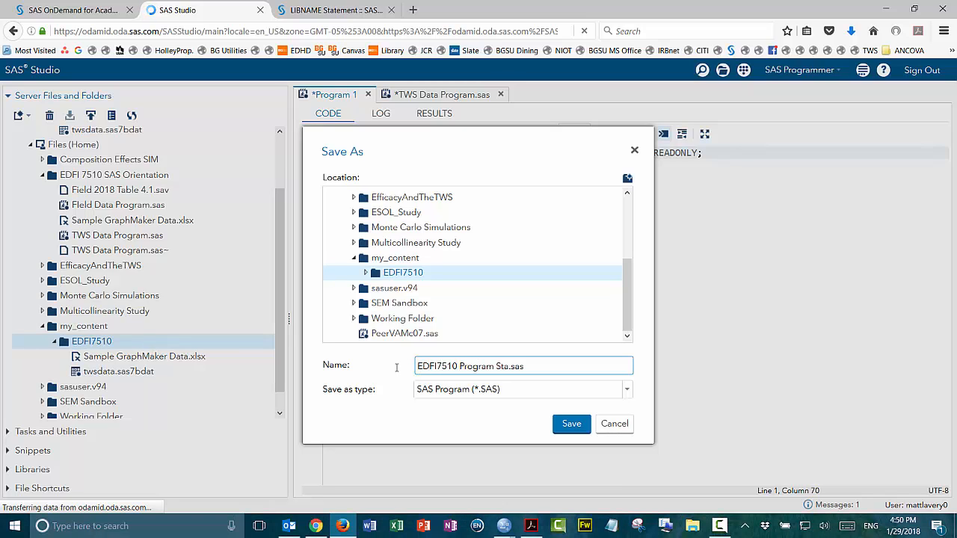
{"action": "left_click", "coordinate": [437, 367]}
{"action": "left_click", "coordinate": [571, 424]}
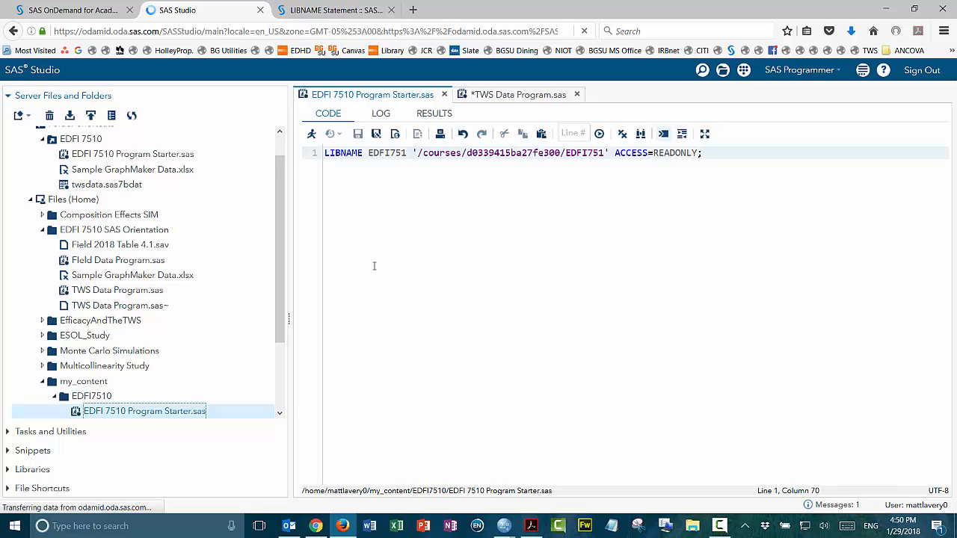
Correct both the libref and the folder at the end of the LIBNAME path to EDFI7510, and save the program.
{"action": "left_click", "coordinate": [409, 152]}
{"action": "type", "text": "0"}
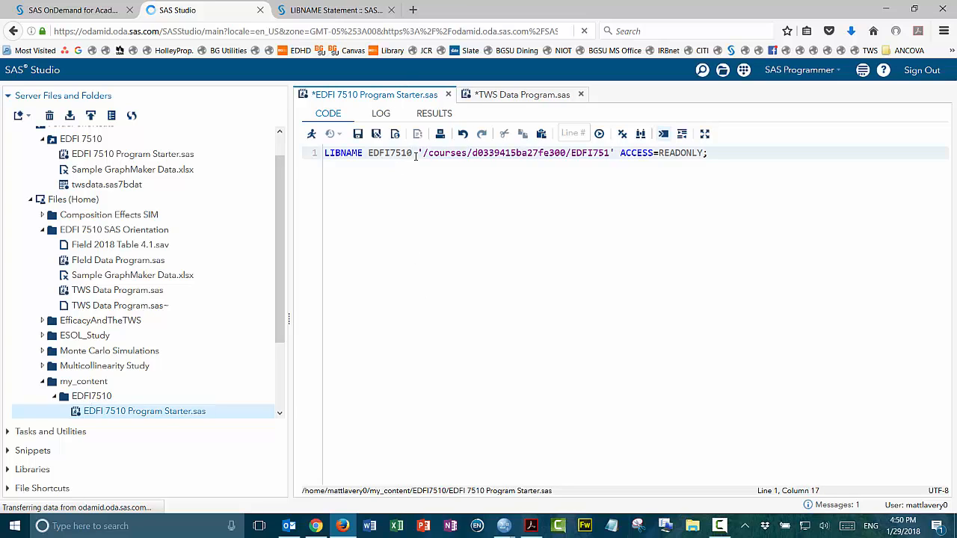
{"action": "left_click_drag", "start_coordinate": [424, 153], "coordinate": [610, 153]}
{"action": "left_click", "coordinate": [610, 153]}
{"action": "type", "text": "0"}
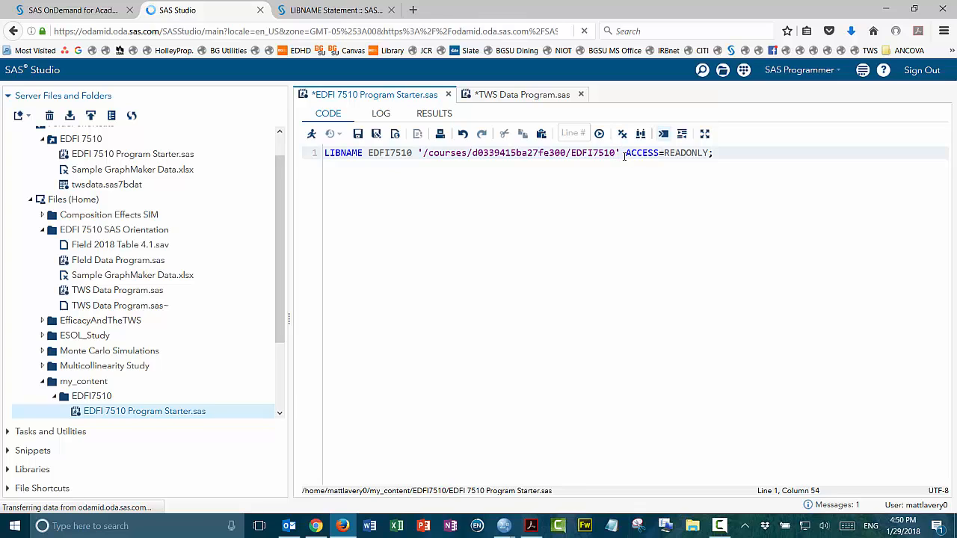
{"action": "left_click_drag", "start_coordinate": [627, 154], "coordinate": [709, 170]}
{"action": "left_click", "coordinate": [717, 164]}
{"action": "left_click", "coordinate": [358, 134]}
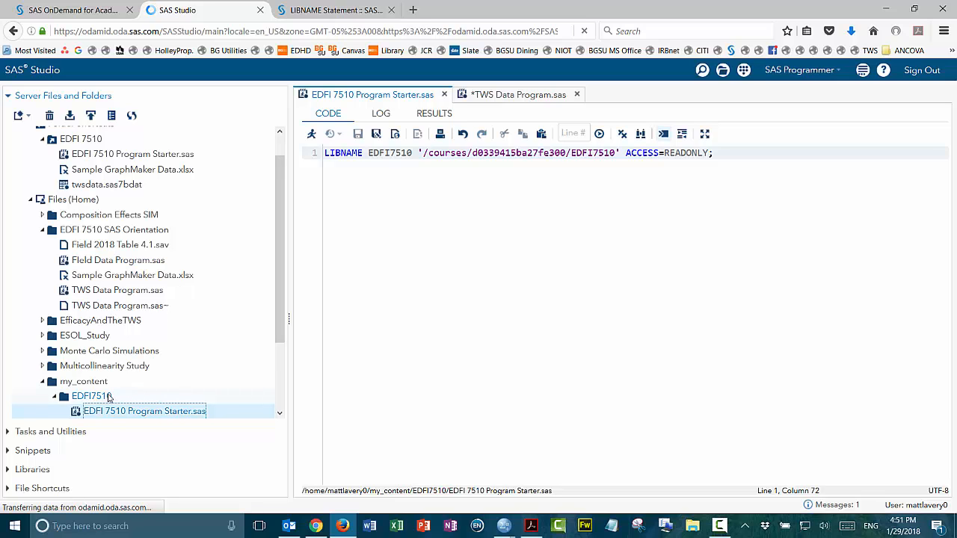
Display the list of libraries and reset the SAS session, accepting the deletion of the libraries created in it.
{"action": "scroll", "coordinate": [108, 397], "scroll_direction": "down", "scroll_amount": 2}
{"action": "scroll", "coordinate": [109, 397], "scroll_direction": "up", "scroll_amount": 4}
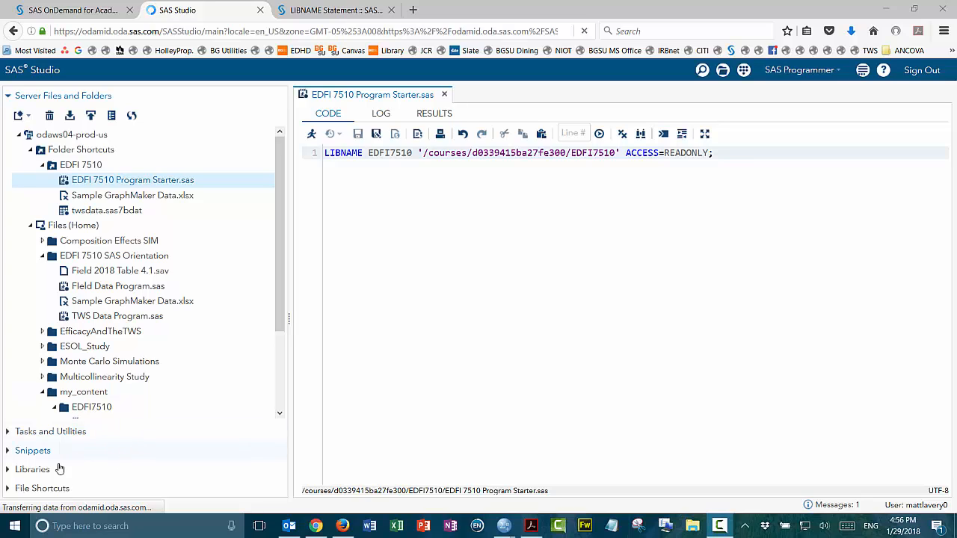
{"action": "left_click", "coordinate": [34, 470]}
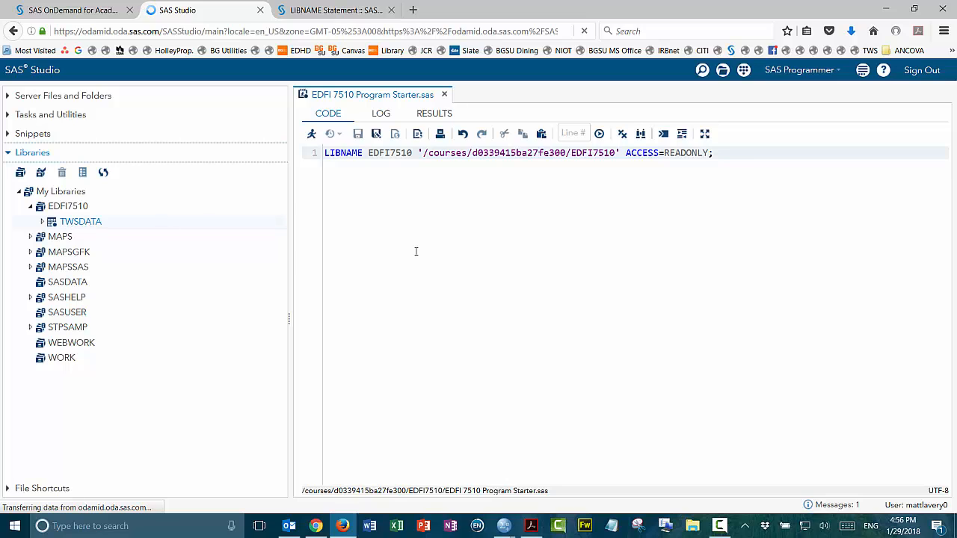
{"action": "left_click", "coordinate": [862, 71]}
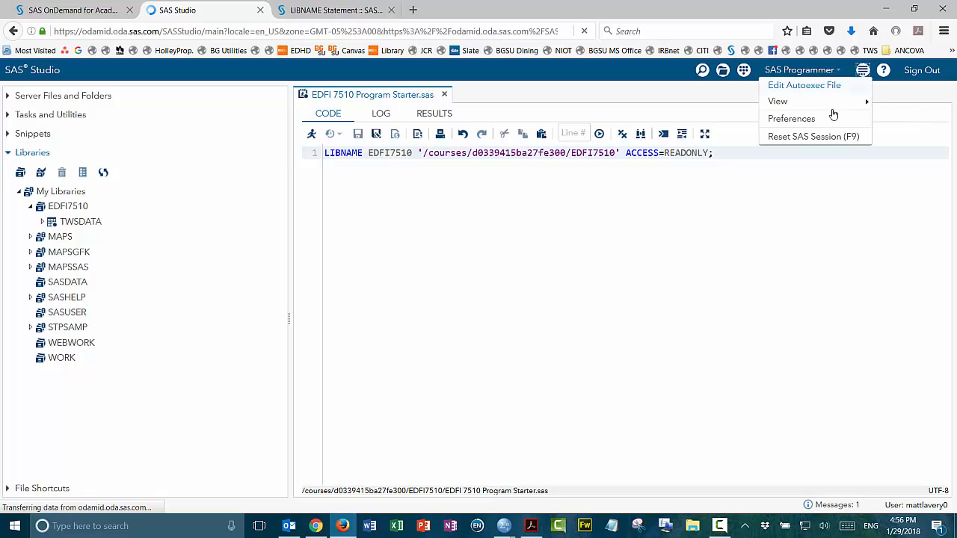
{"action": "left_click", "coordinate": [815, 137]}
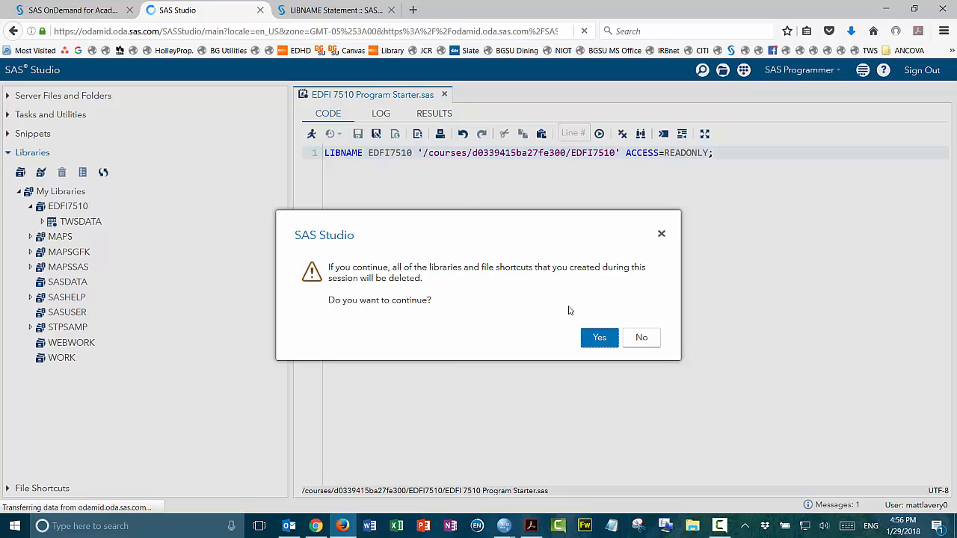
{"action": "left_click", "coordinate": [601, 340]}
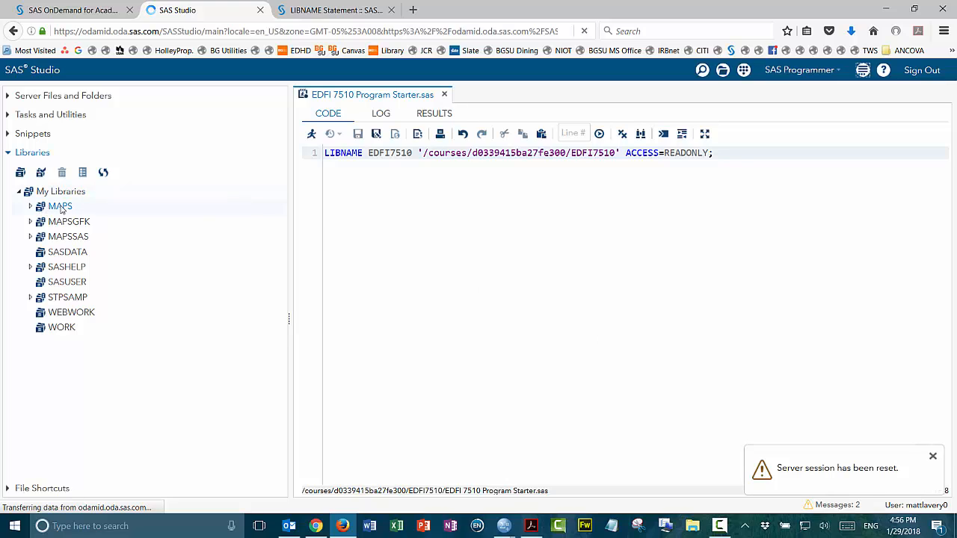
Below the LIBNAME statement, add PROC MEANS DATA=EDFI7510.TWSdata; VAR PREPERCENT POSTPERCENT; RUN; after a blank line.
{"action": "left_click", "coordinate": [65, 96]}
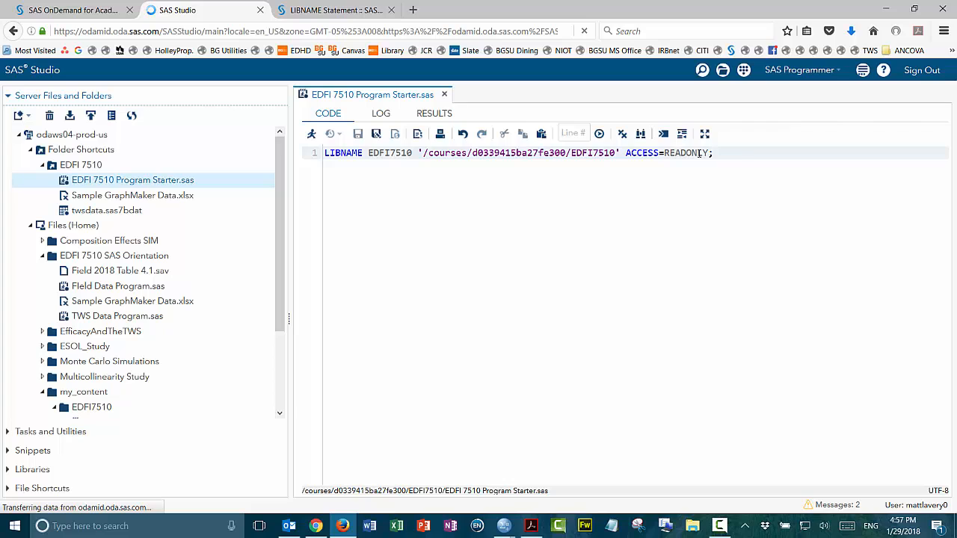
{"action": "left_click", "coordinate": [740, 154]}
{"action": "key", "text": "Return"}
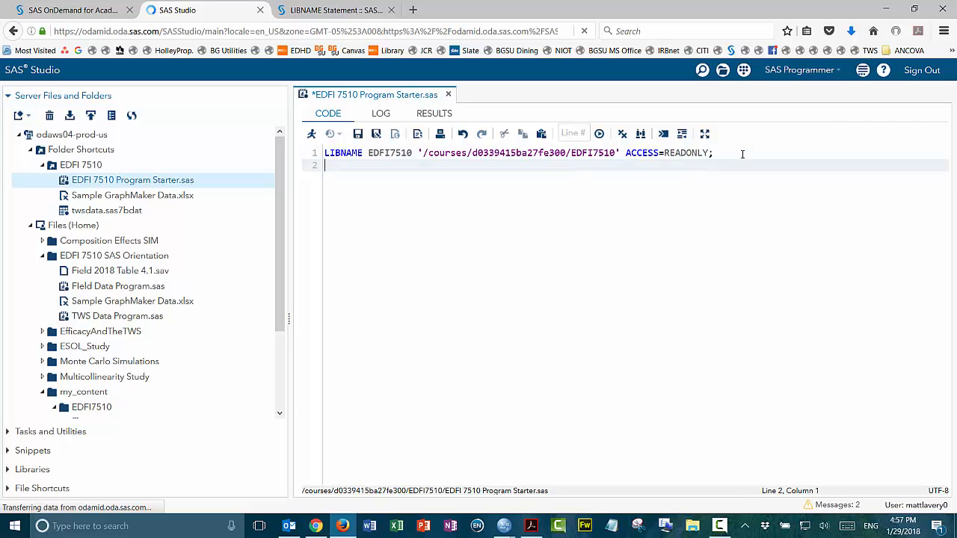
{"action": "key", "text": "Return"}
{"action": "type", "text": "PRO"}
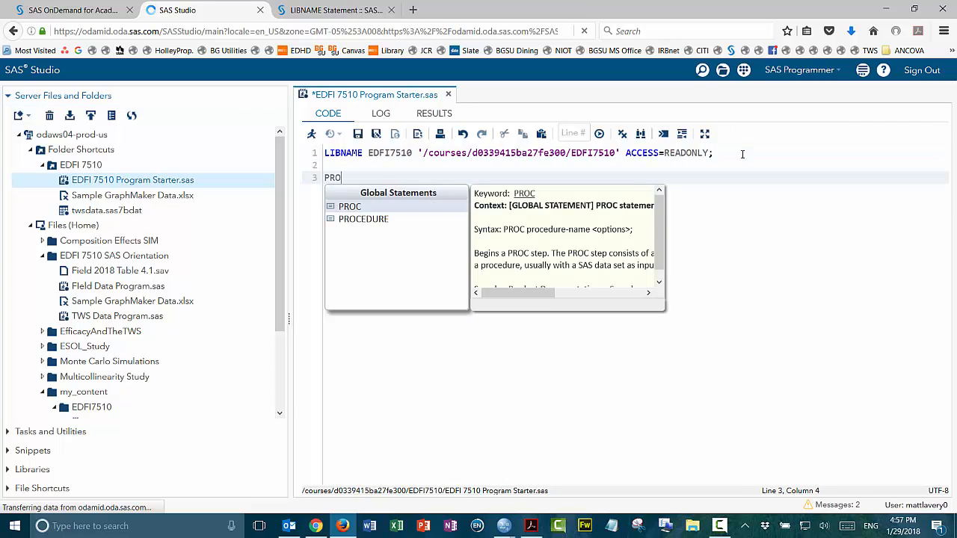
{"action": "type", "text": "C MEA"}
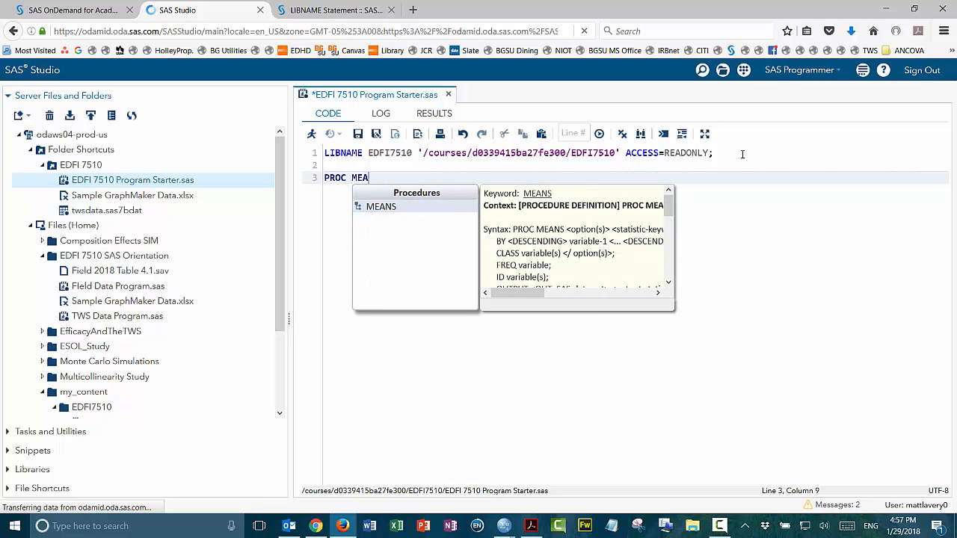
{"action": "type", "text": "NS DATA="}
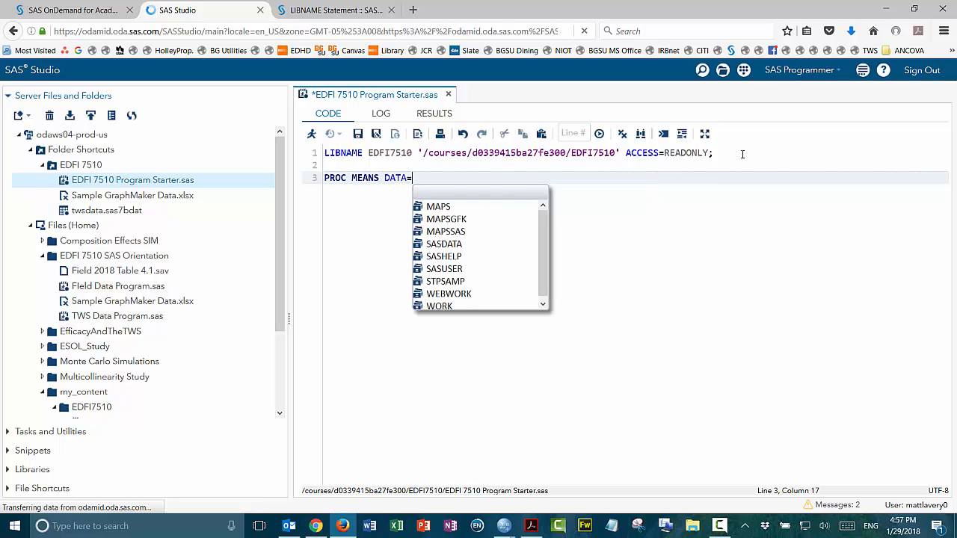
{"action": "type", "text": "EDFI7510.TW"}
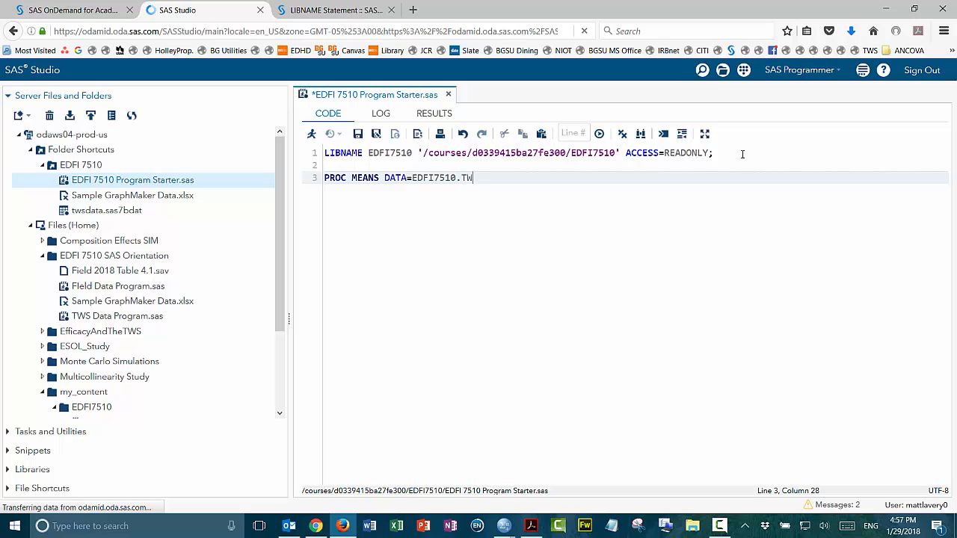
{"action": "type", "text": "Sdata; VAR PREPERCENT POST"}
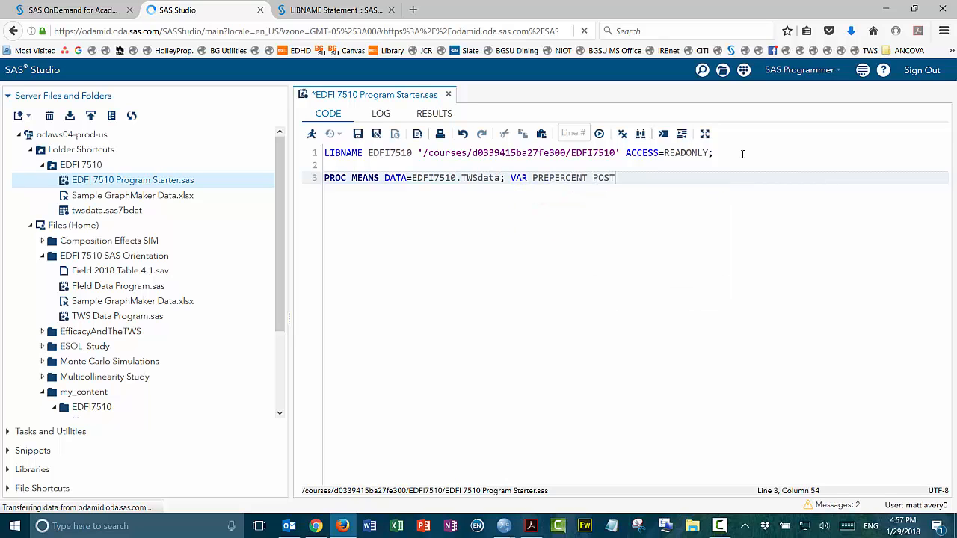
{"action": "type", "text": "PERCENT; RUN;"}
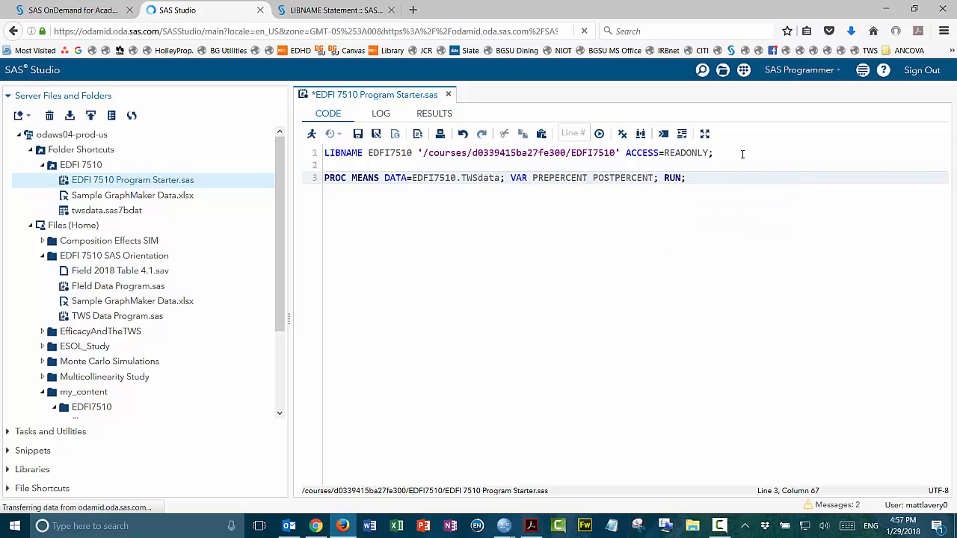
Run the whole starter program to assign the EDFI7510 library and produce the PROC MEANS results.
{"action": "left_click", "coordinate": [414, 178]}
{"action": "left_click_drag", "start_coordinate": [317, 155], "coordinate": [315, 179]}
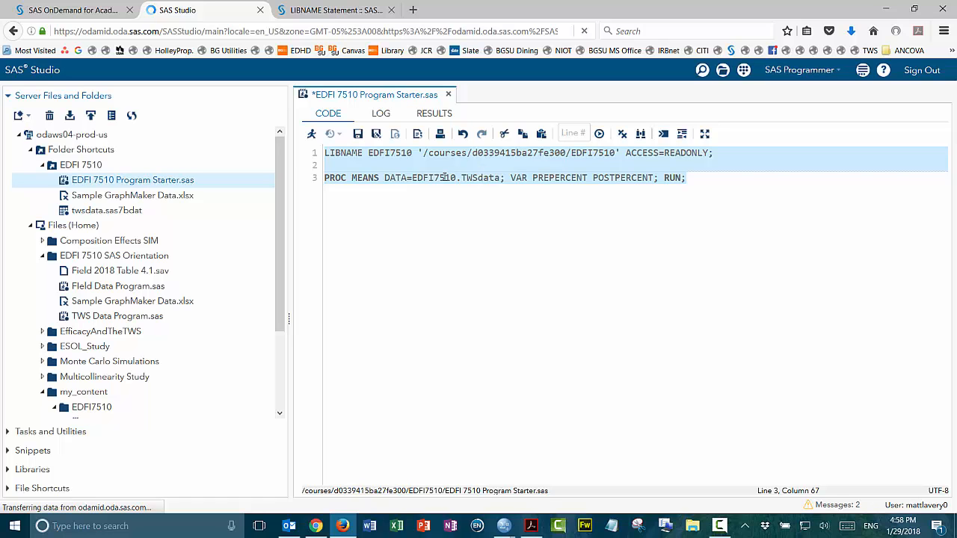
{"action": "left_click", "coordinate": [349, 165]}
{"action": "key", "text": "F3"}
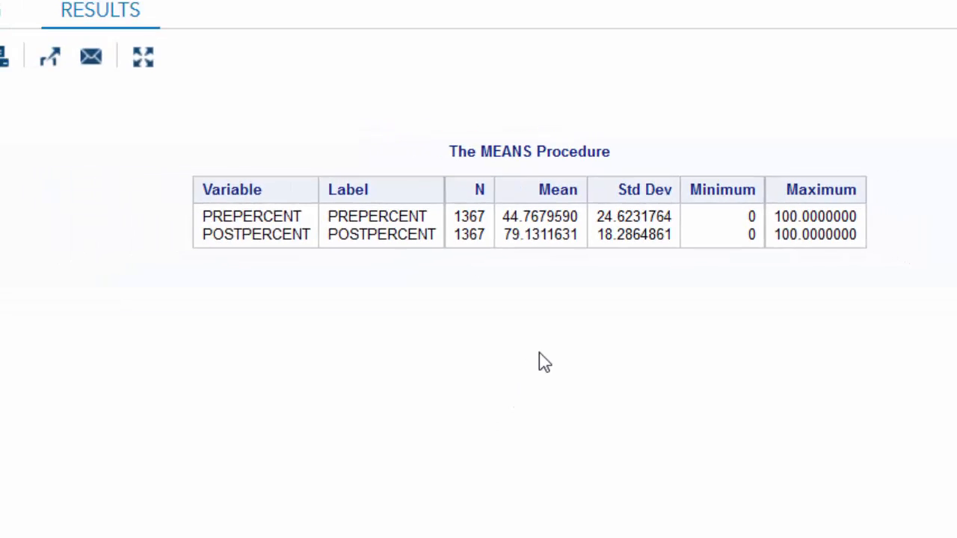
Return to the program code and save a copy as TWS Data Exploration in the EDFI 7510 SAS Orientation folder under Files (Home).
{"action": "left_click", "coordinate": [326, 114]}
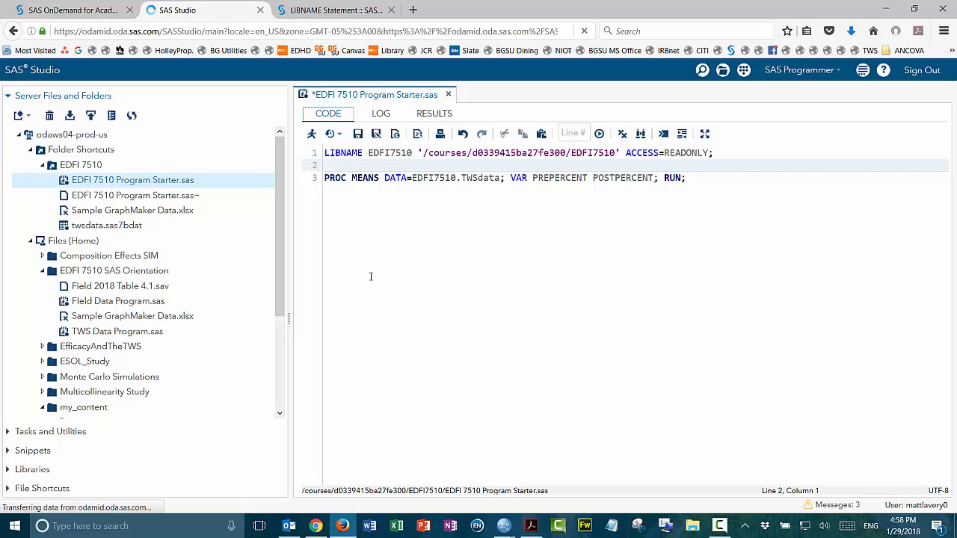
{"action": "left_click", "coordinate": [379, 139]}
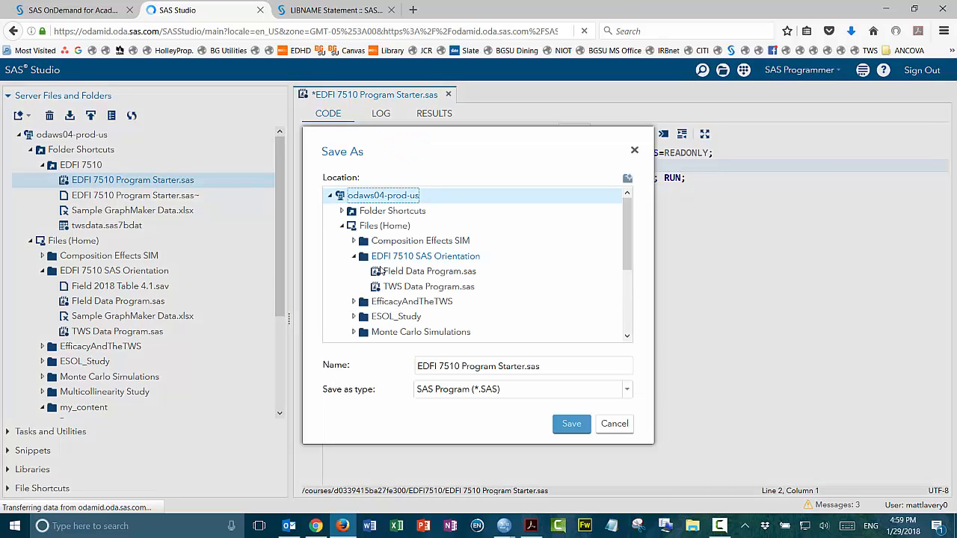
{"action": "left_click", "coordinate": [425, 262]}
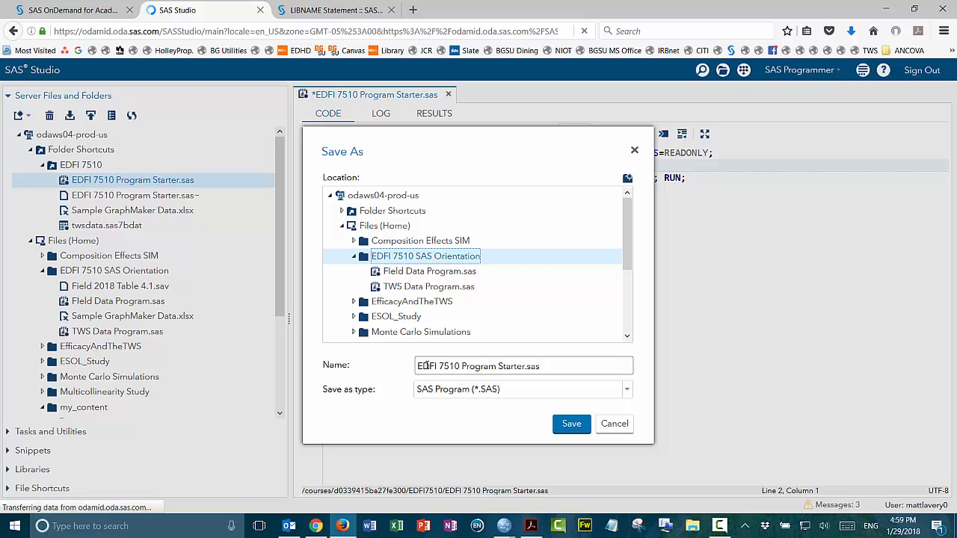
{"action": "triple_click", "coordinate": [525, 367]}
{"action": "key", "text": "BackSpace"}
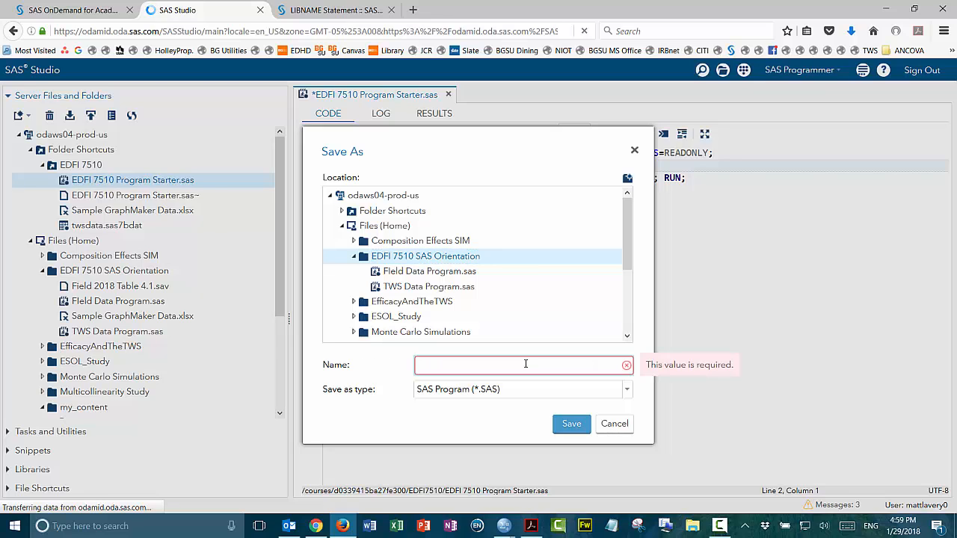
{"action": "type", "text": "TWS Data Exploration"}
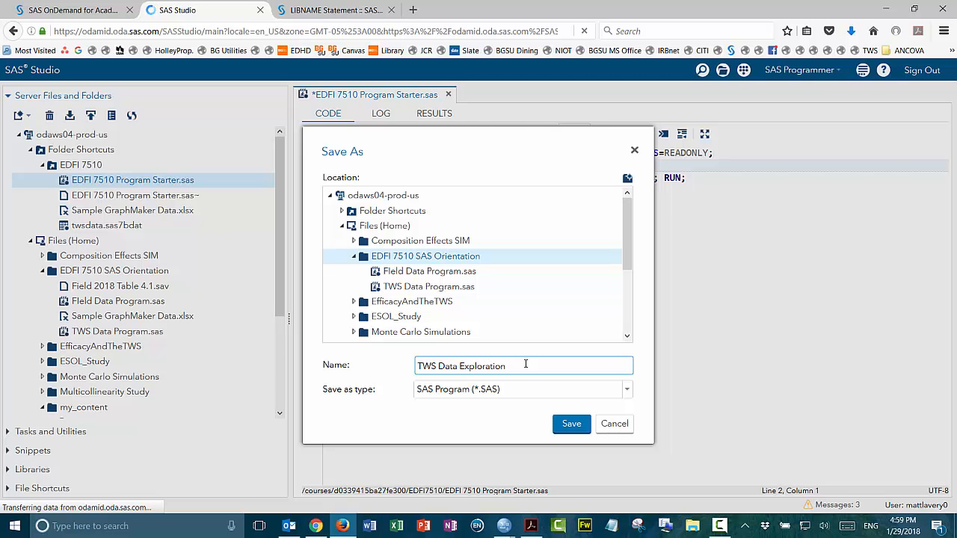
{"action": "key", "text": "Return"}
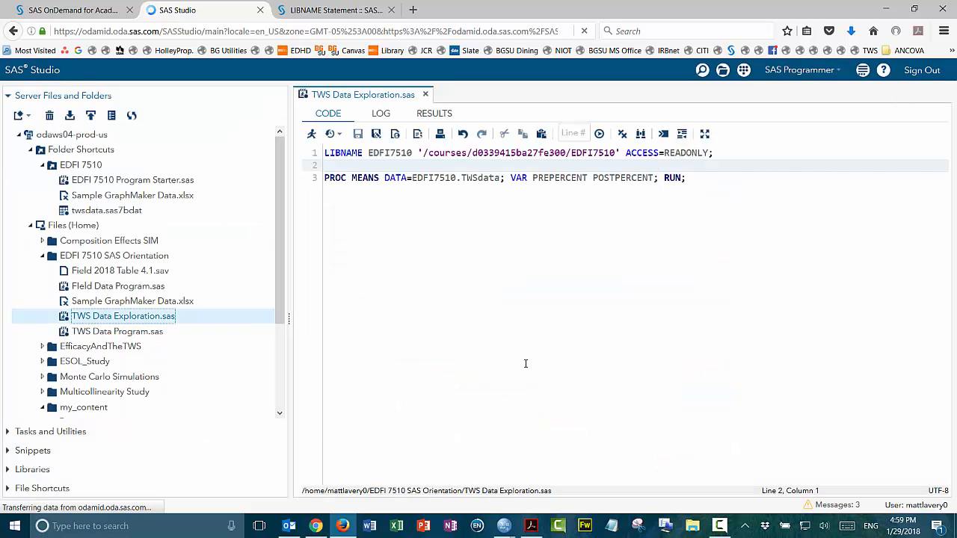